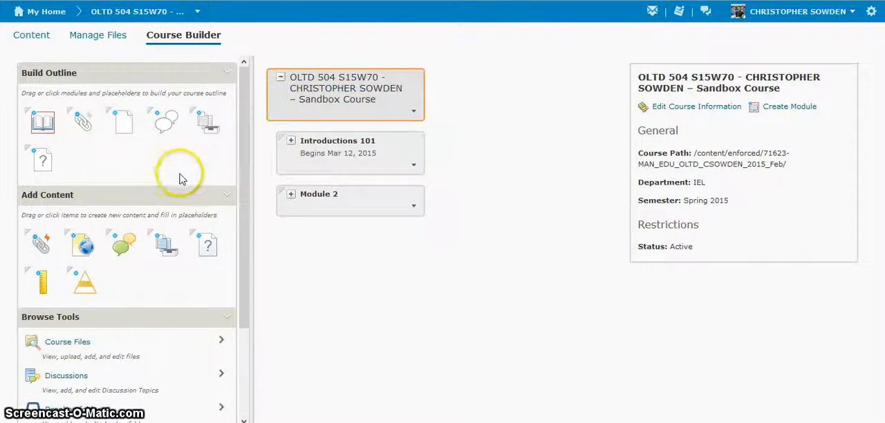
- Expand Module 2 in the course outline and select the existing Quiz 101 item
{"action": "left_click", "coordinate": [246, 130]}
{"action": "mouse_move", "coordinate": [248, 130]}
{"action": "left_mouse_down"}
{"action": "mouse_move", "coordinate": [245, 152]}
{"action": "mouse_move", "coordinate": [249, 137]}
{"action": "left_mouse_up"}
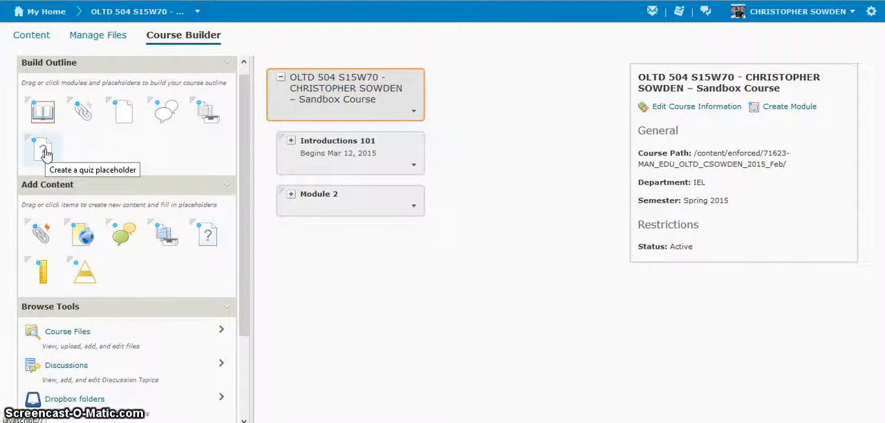
{"action": "left_click_drag", "start_coordinate": [43, 152], "coordinate": [110, 155]}
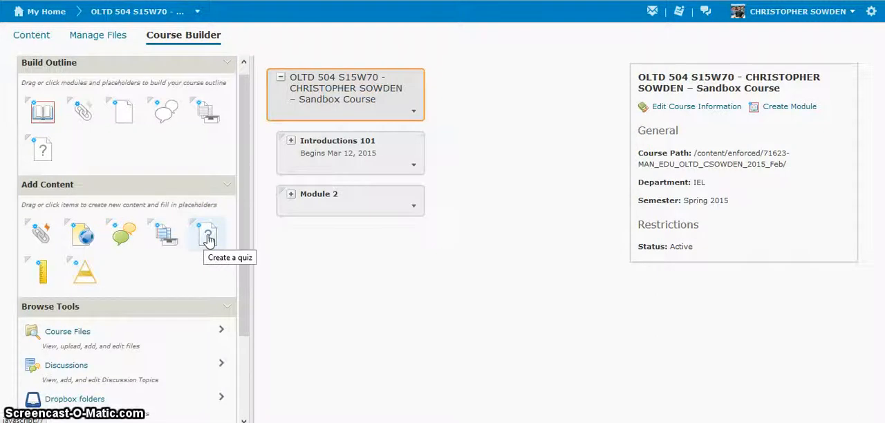
{"action": "left_click_drag", "start_coordinate": [209, 239], "coordinate": [334, 201]}
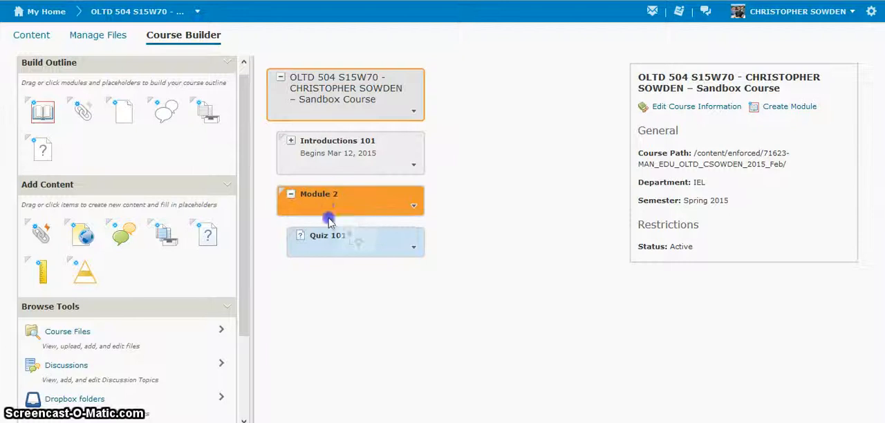
{"action": "left_click_drag", "start_coordinate": [327, 217], "coordinate": [224, 227]}
{"action": "left_click", "coordinate": [309, 238]}
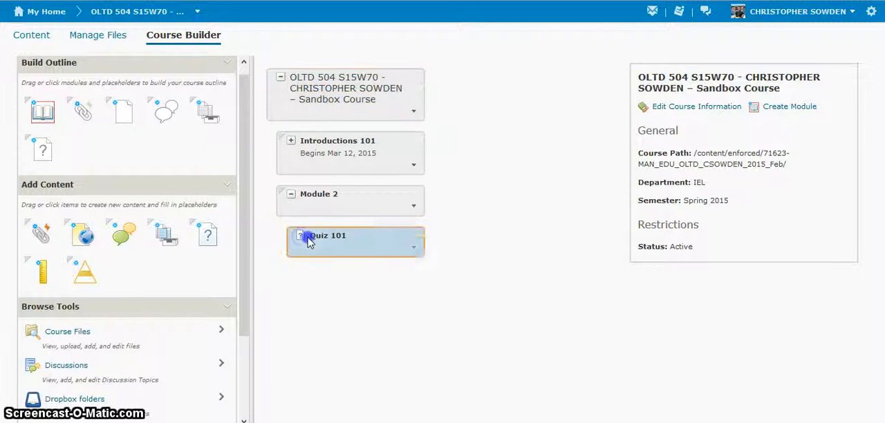
{"action": "left_click", "coordinate": [414, 248]}
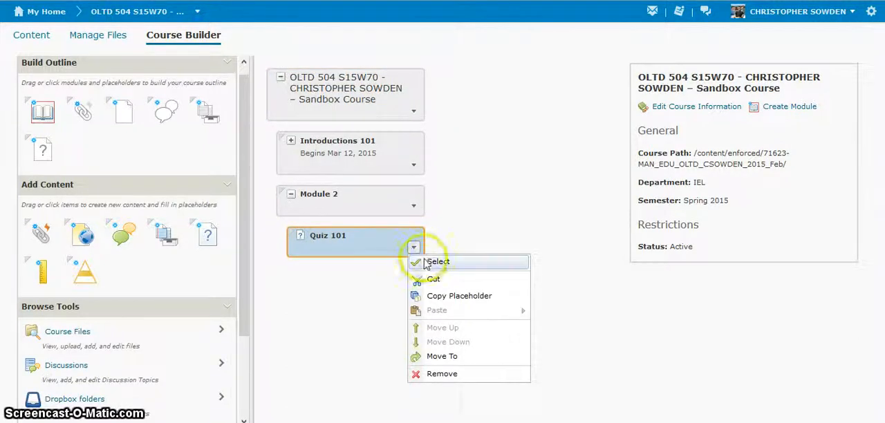
{"action": "left_click", "coordinate": [424, 262]}
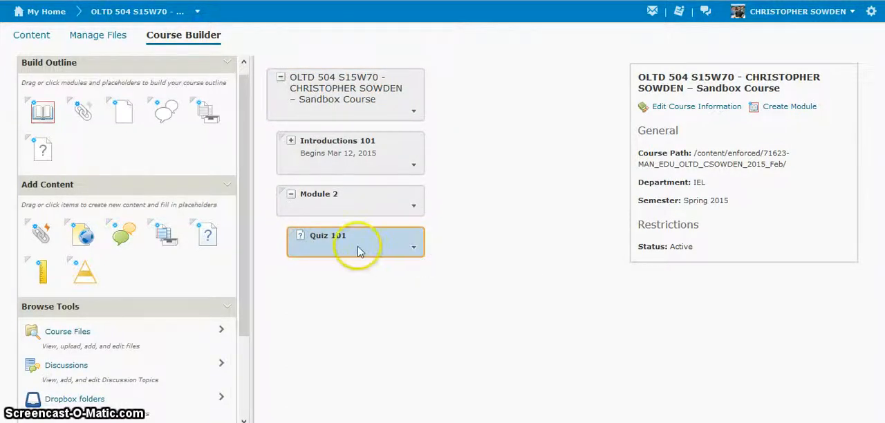
- Start a new quiz in Module 2 and turn its description on after consulting the description help
{"action": "left_click_drag", "start_coordinate": [208, 235], "coordinate": [320, 209]}
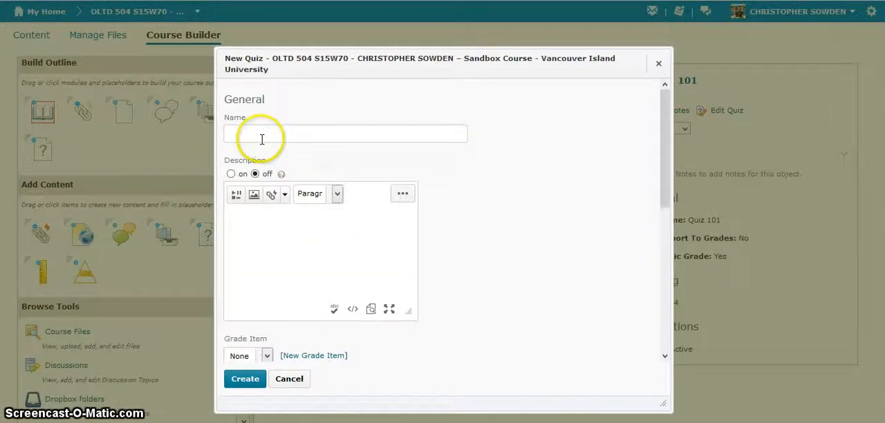
{"action": "left_click", "coordinate": [259, 135]}
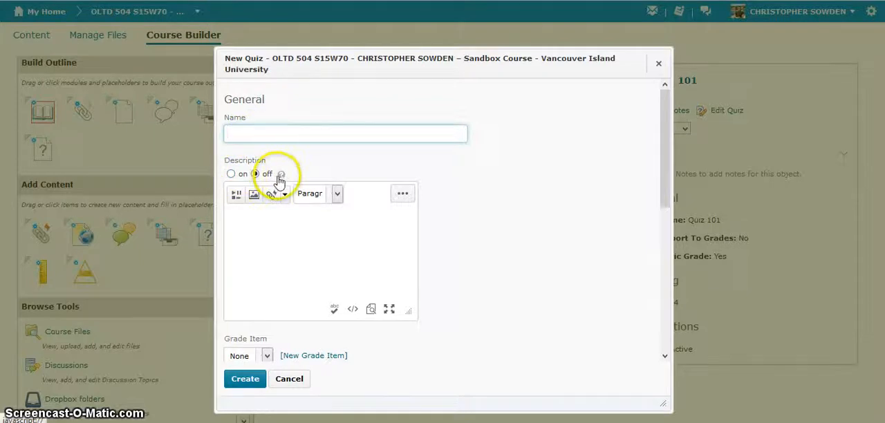
{"action": "left_click", "coordinate": [232, 175]}
{"action": "left_click", "coordinate": [281, 174]}
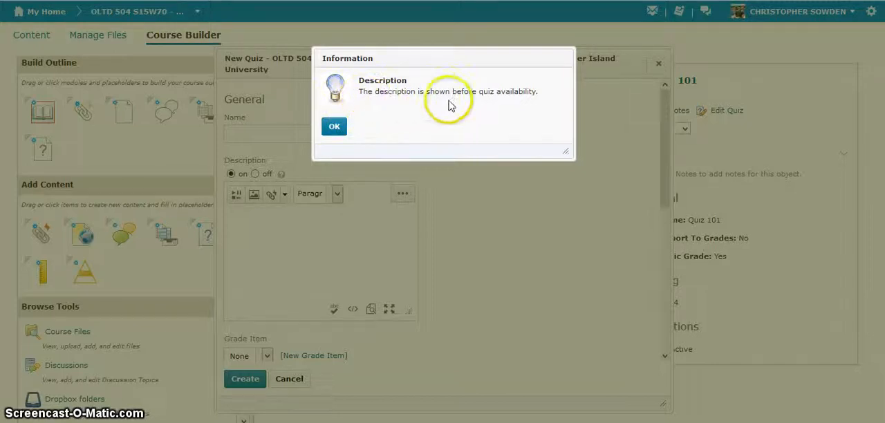
{"action": "left_click", "coordinate": [334, 127]}
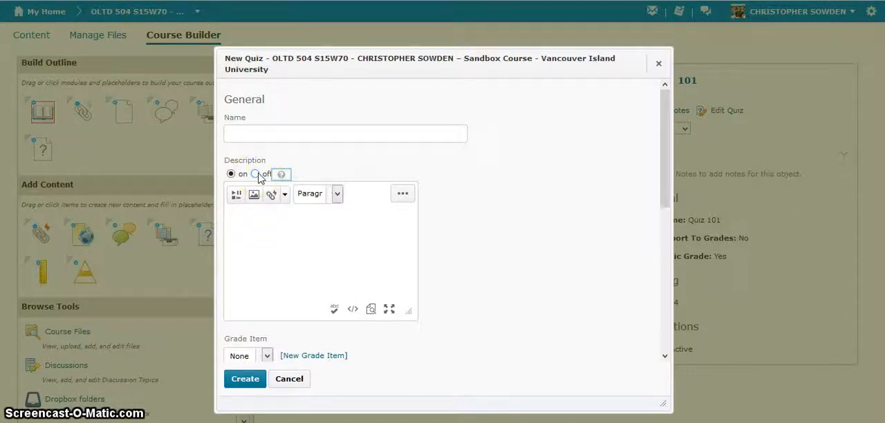
{"action": "left_click", "coordinate": [273, 233]}
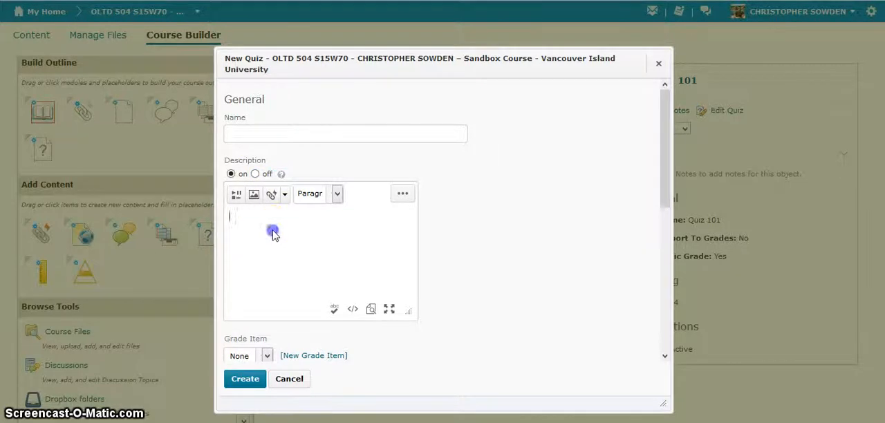
- Review the new quiz's Grade Item choices and read the help on Auto Export to Grades
{"action": "scroll", "coordinate": [273, 235], "scroll_direction": "down", "scroll_amount": 3}
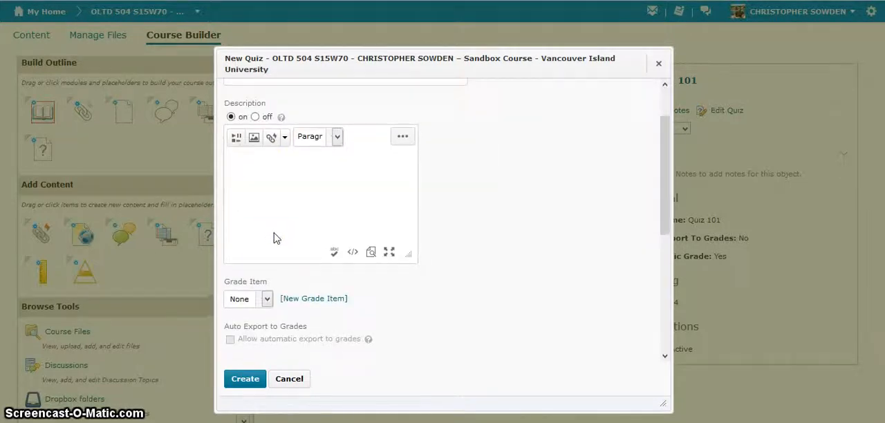
{"action": "scroll", "coordinate": [273, 233], "scroll_direction": "down", "scroll_amount": 1}
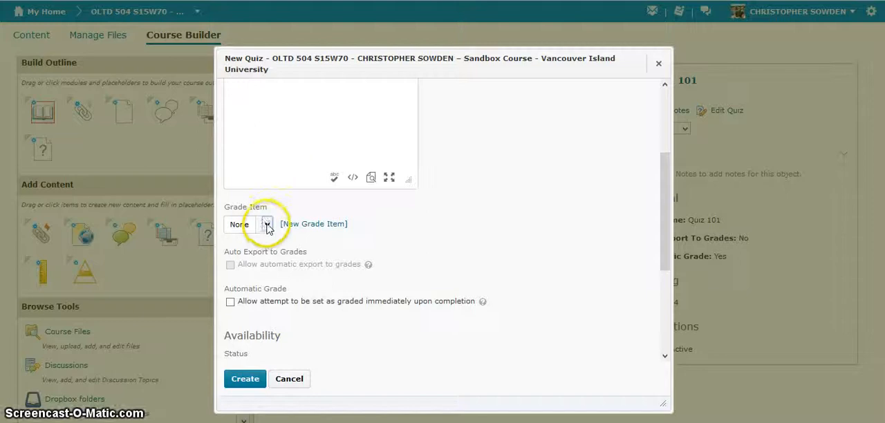
{"action": "left_click", "coordinate": [267, 224]}
{"action": "left_click", "coordinate": [269, 230]}
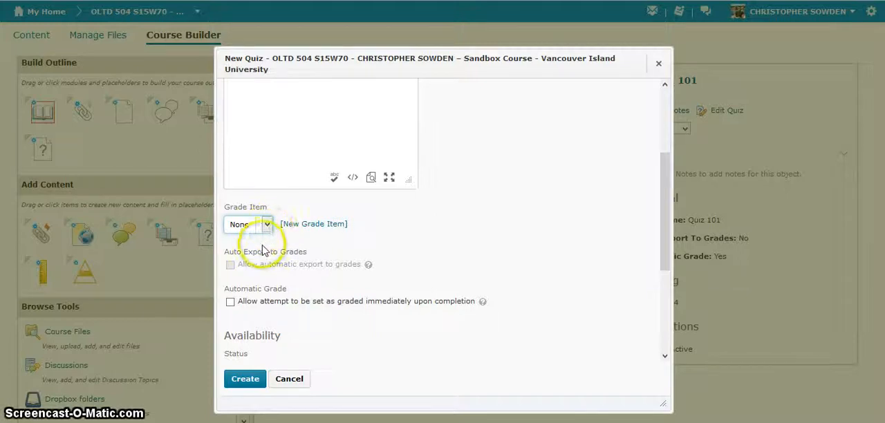
{"action": "scroll", "coordinate": [263, 251], "scroll_direction": "down", "scroll_amount": 1}
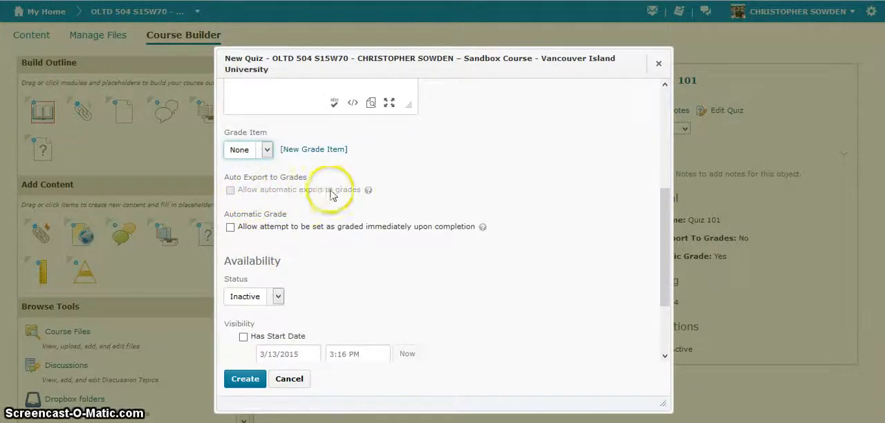
{"action": "left_click", "coordinate": [368, 190]}
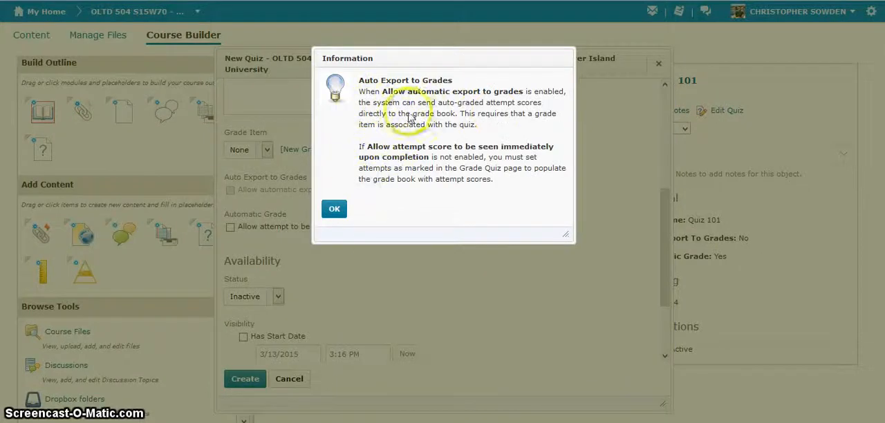
{"action": "left_click", "coordinate": [334, 211]}
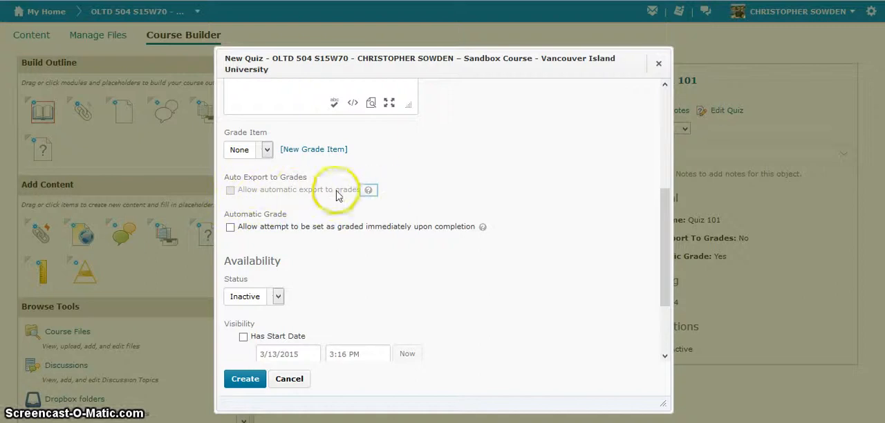
{"action": "left_click", "coordinate": [265, 153]}
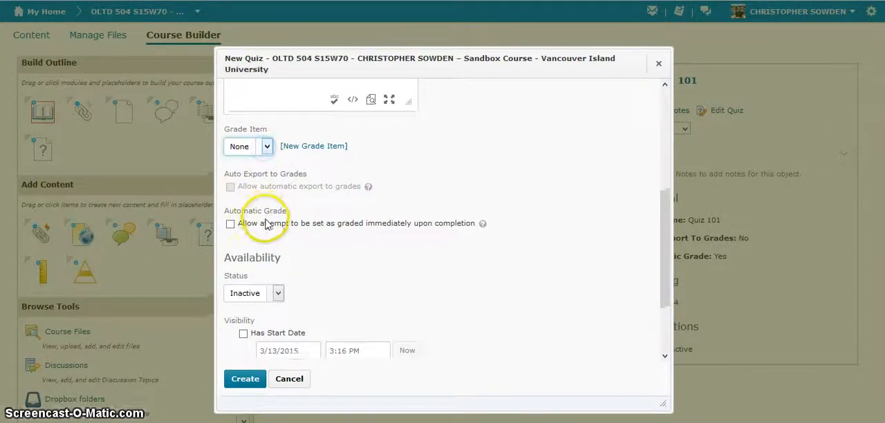
- Allow attempts on the new quiz to be set as graded immediately upon completion
{"action": "scroll", "coordinate": [259, 214], "scroll_direction": "down", "scroll_amount": 2}
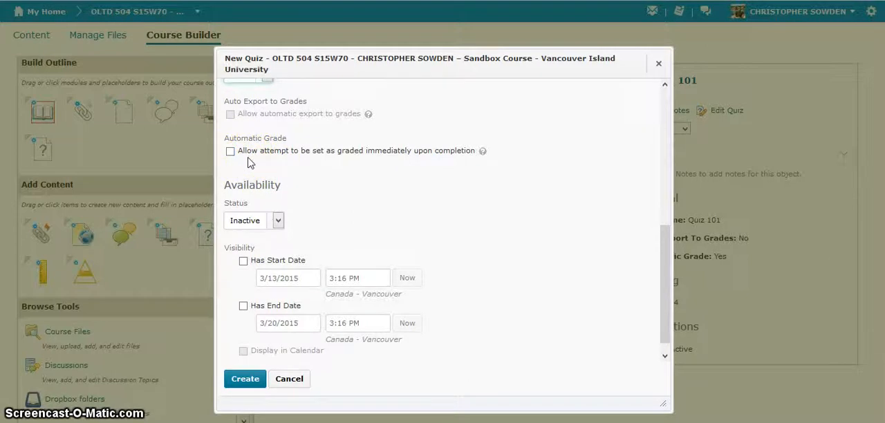
{"action": "left_click", "coordinate": [232, 153]}
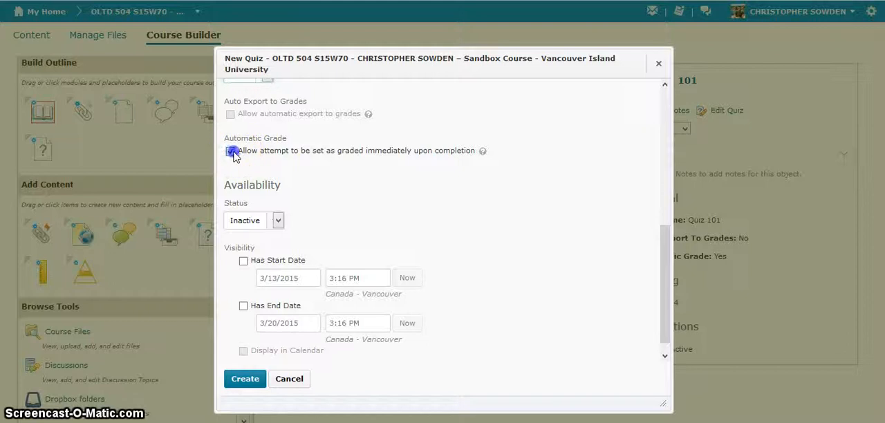
{"action": "left_click", "coordinate": [384, 158]}
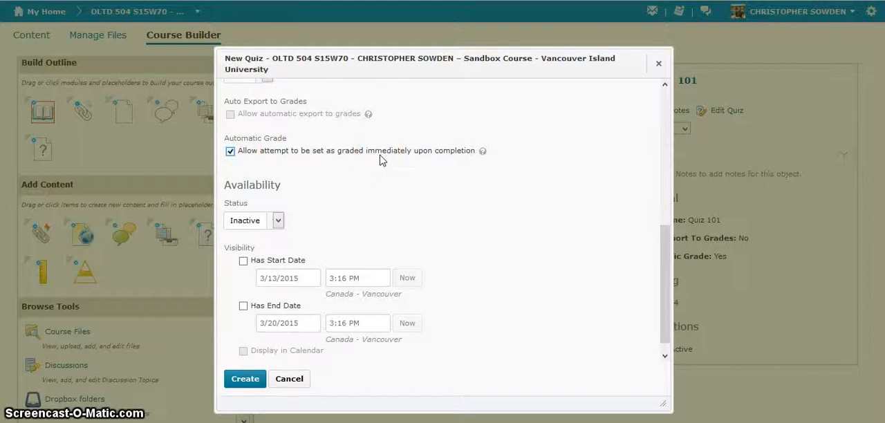
{"action": "left_click", "coordinate": [374, 158]}
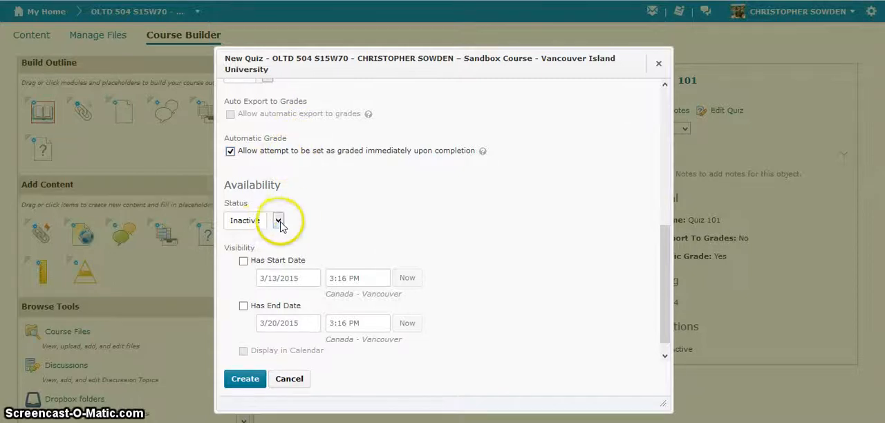
- Review the Active and Inactive availability choices and keep the new quiz's status set to Inactive
{"action": "scroll", "coordinate": [297, 217], "scroll_direction": "down", "scroll_amount": 1}
{"action": "scroll", "coordinate": [299, 218], "scroll_direction": "down", "scroll_amount": 1}
{"action": "left_click", "coordinate": [259, 206]}
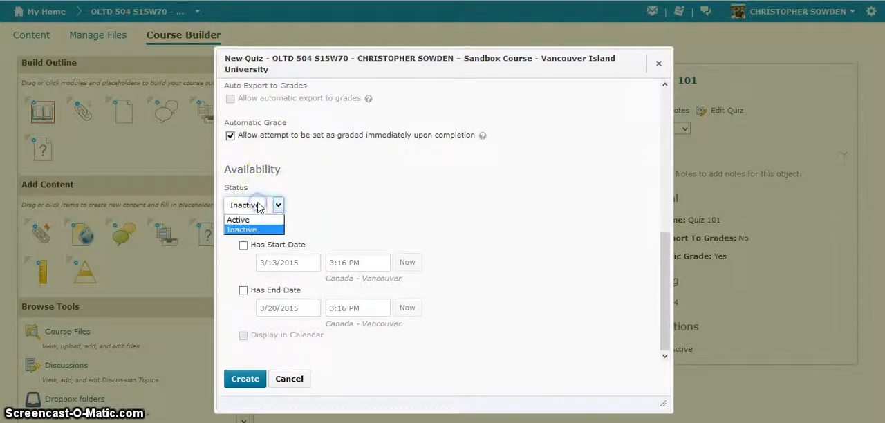
{"action": "left_click", "coordinate": [255, 231]}
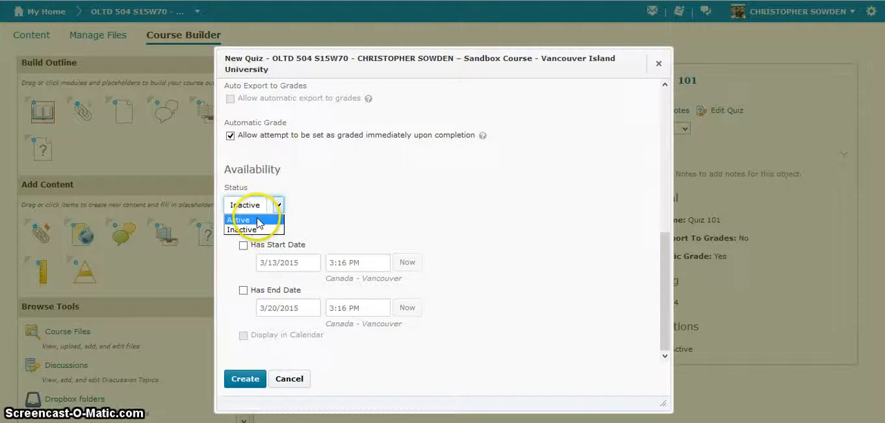
{"action": "left_click", "coordinate": [265, 206]}
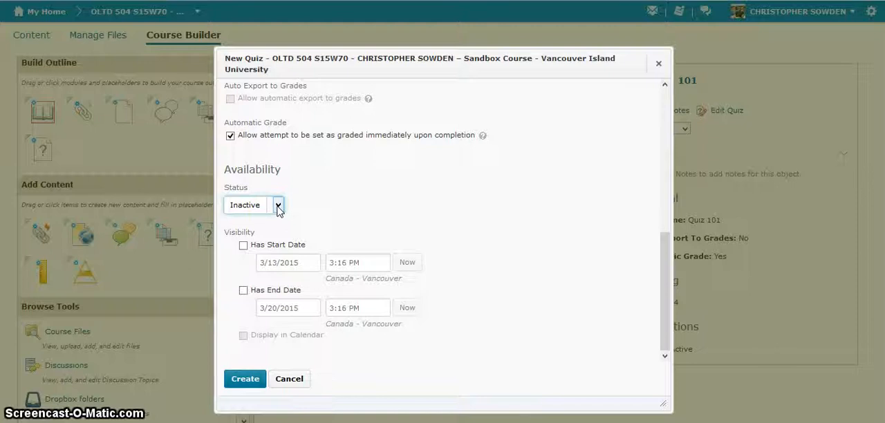
- Enable a 3/13/2015 start date and a 3/20/2015 end date, both at 3:16 PM, and discard the new quiz
{"action": "left_click", "coordinate": [243, 247]}
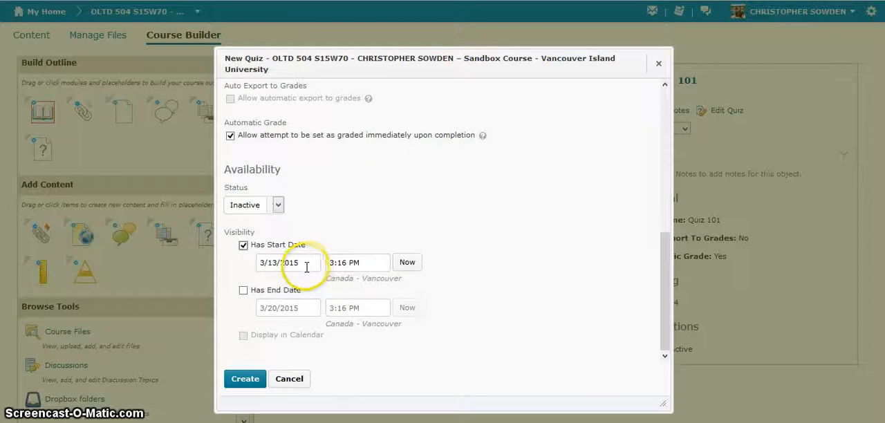
{"action": "left_click", "coordinate": [242, 289]}
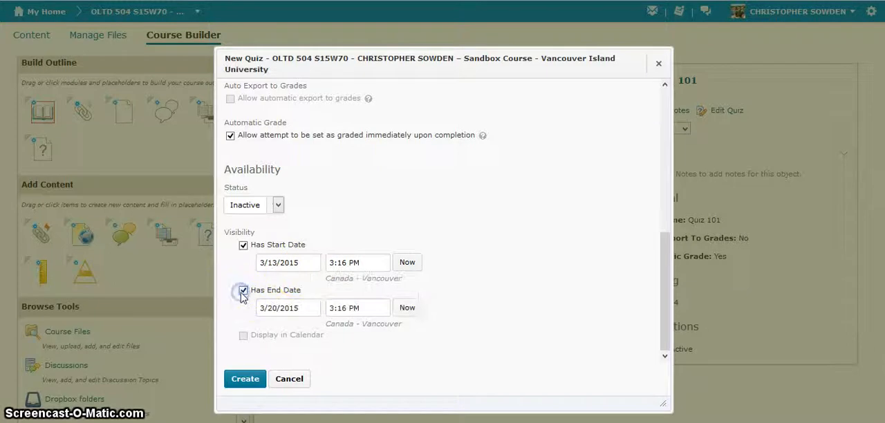
{"action": "left_click", "coordinate": [309, 311]}
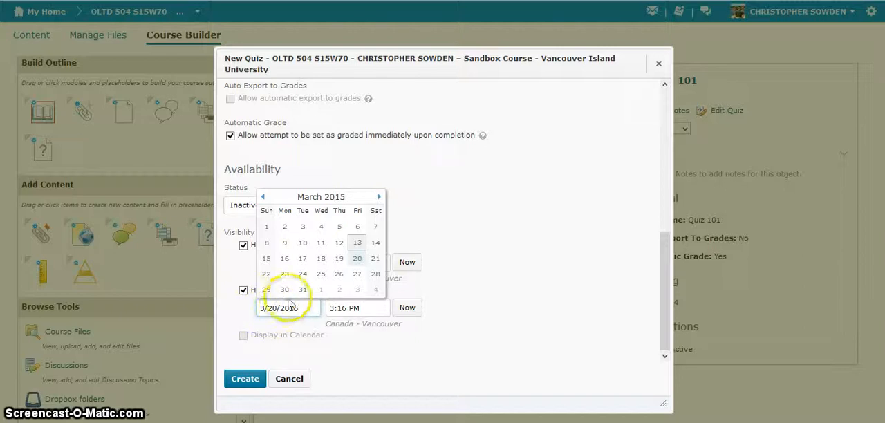
{"action": "left_click", "coordinate": [355, 260]}
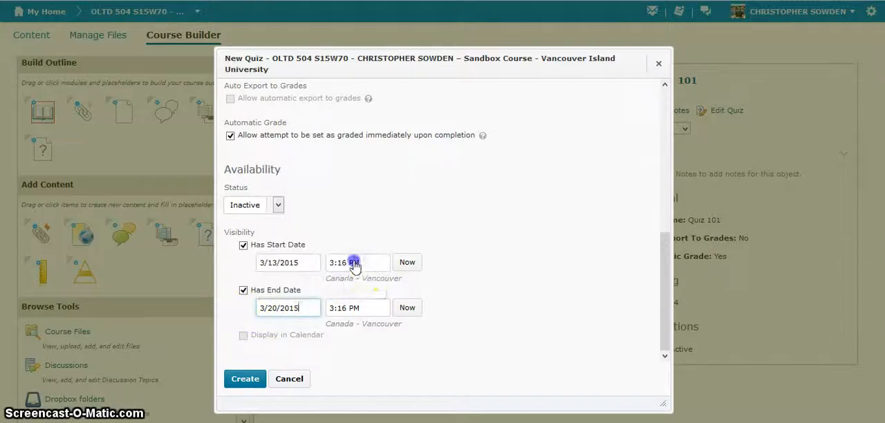
{"action": "left_click", "coordinate": [360, 310]}
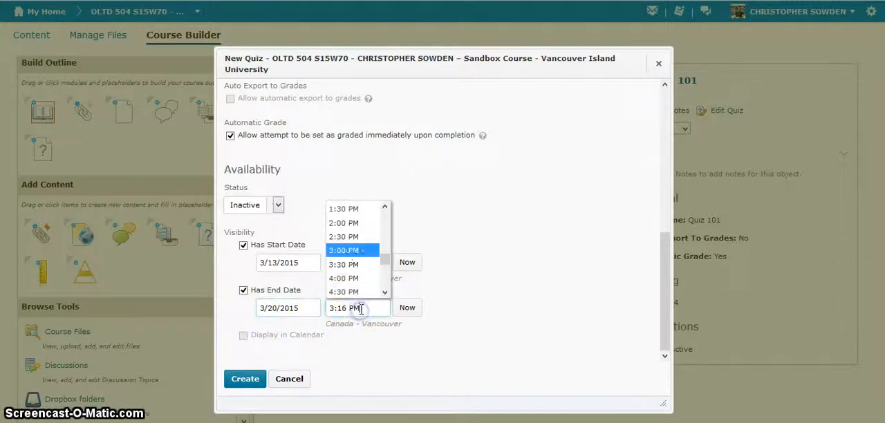
{"action": "left_click", "coordinate": [486, 276]}
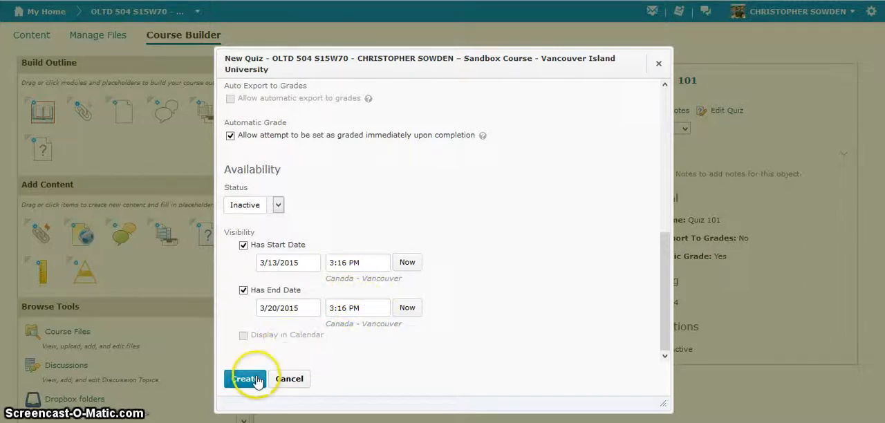
{"action": "left_click", "coordinate": [301, 382]}
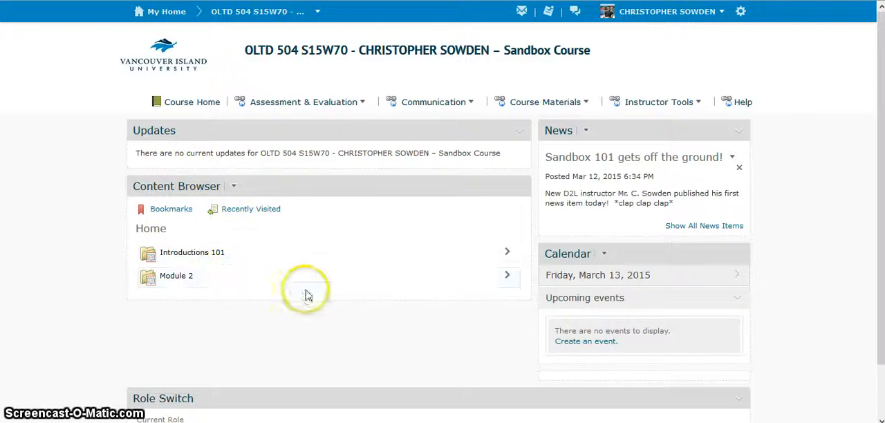
- Open Quiz 101 from Module 2 in the course home's content browser and view its activity details
{"action": "left_click", "coordinate": [381, 290]}
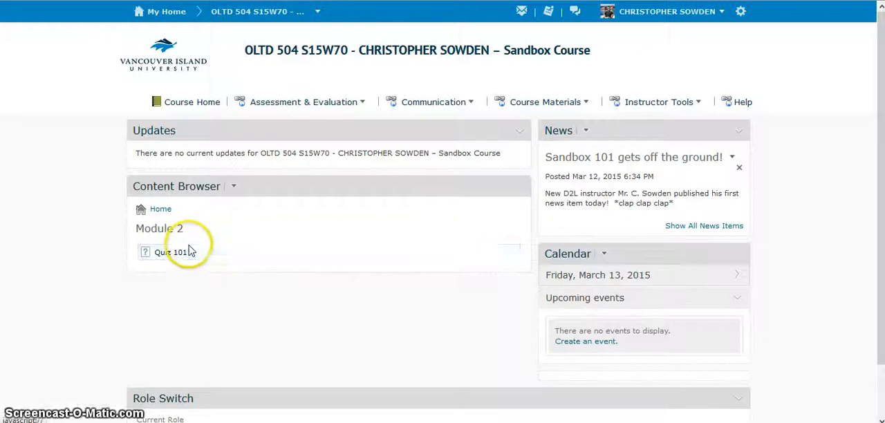
{"action": "left_click", "coordinate": [186, 254]}
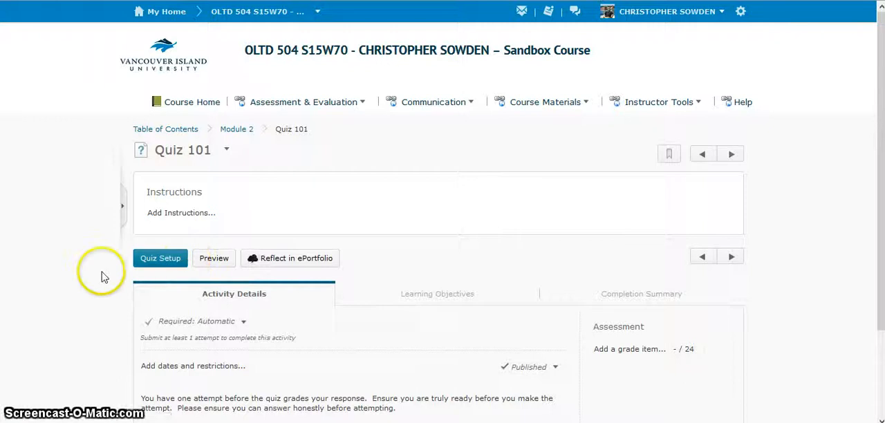
{"action": "scroll", "coordinate": [102, 276], "scroll_direction": "down", "scroll_amount": 1}
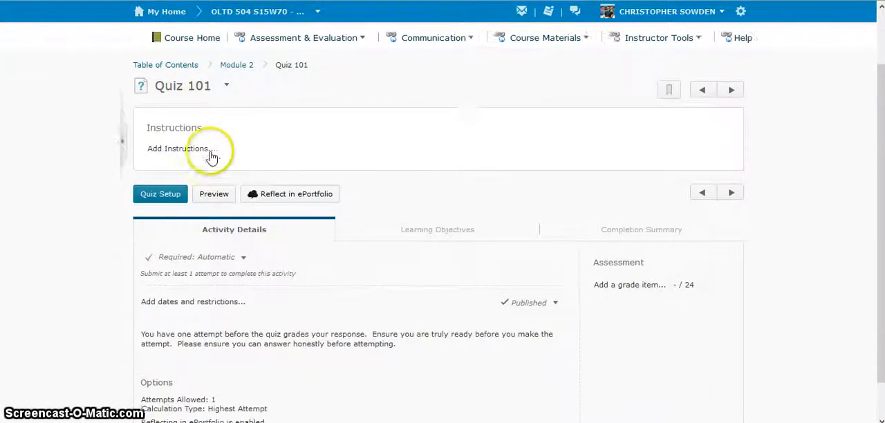
- Add the instructions "Please select the best answer!" to Quiz 101 and save them
{"action": "scroll", "coordinate": [208, 148], "scroll_direction": "down", "scroll_amount": 1}
{"action": "left_click", "coordinate": [188, 139]}
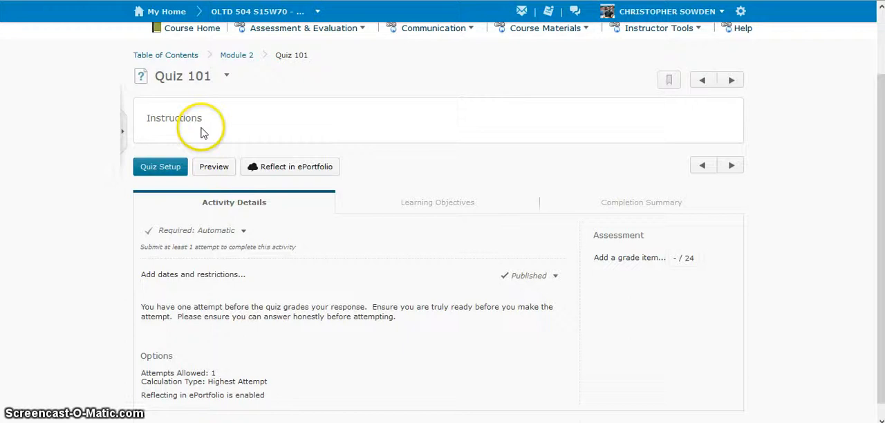
{"action": "left_click", "coordinate": [180, 170]}
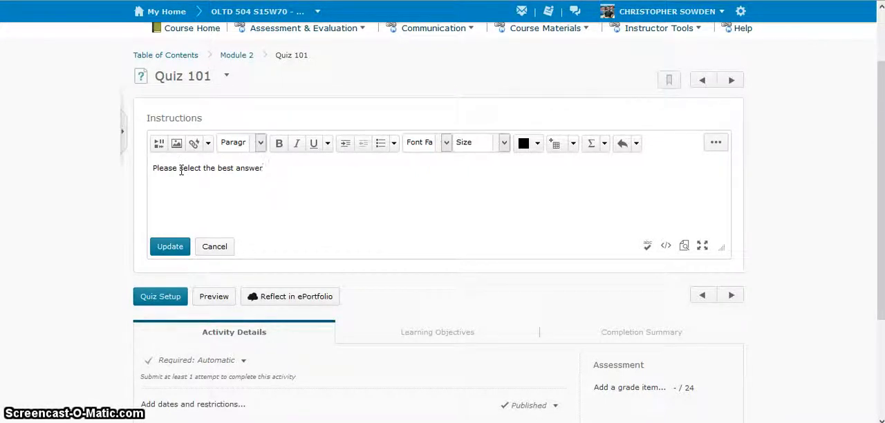
{"action": "left_click", "coordinate": [171, 245]}
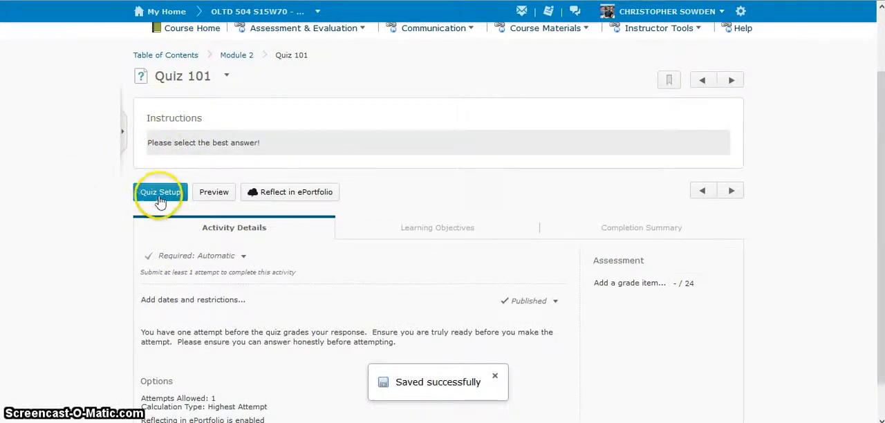
- Review Quiz 101's completion method choices and its ePortfolio reflection option, keeping the completion method at Required: Automatic
{"action": "scroll", "coordinate": [107, 223], "scroll_direction": "down", "scroll_amount": 1}
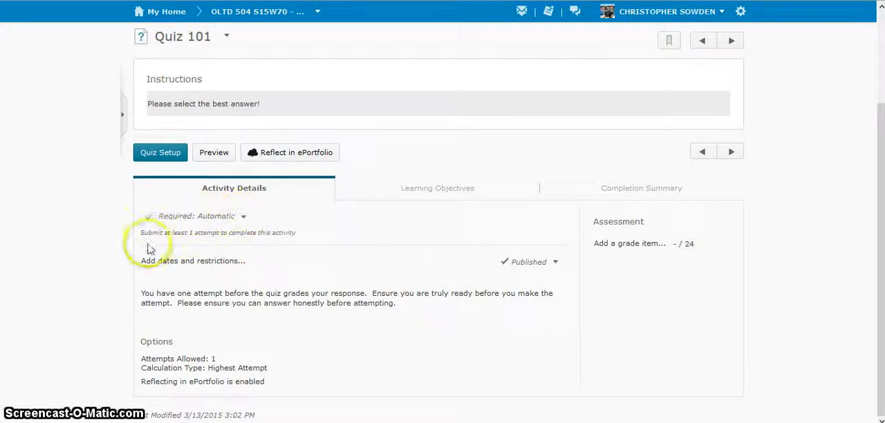
{"action": "left_click", "coordinate": [244, 217]}
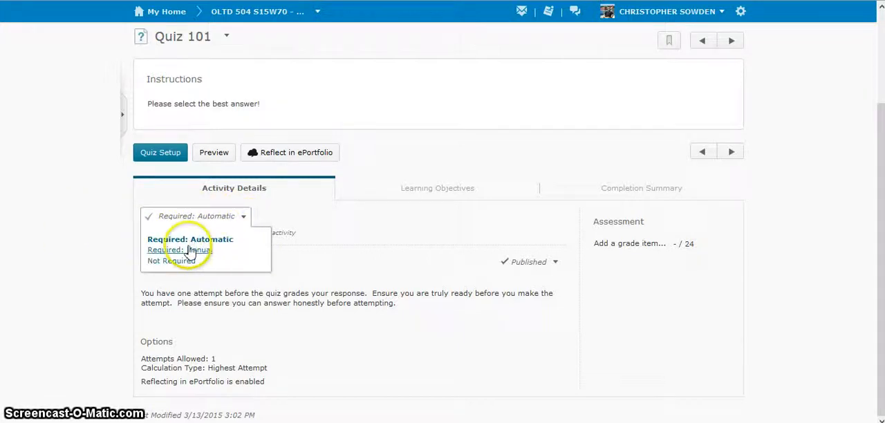
{"action": "left_click", "coordinate": [247, 218]}
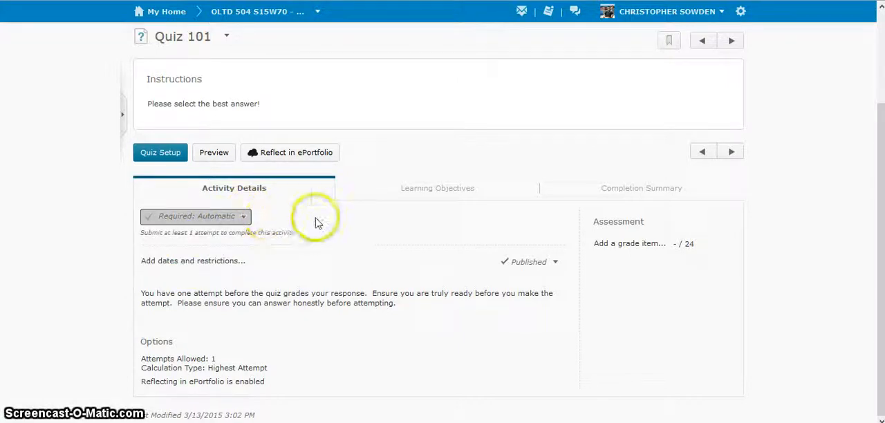
{"action": "left_click", "coordinate": [242, 219]}
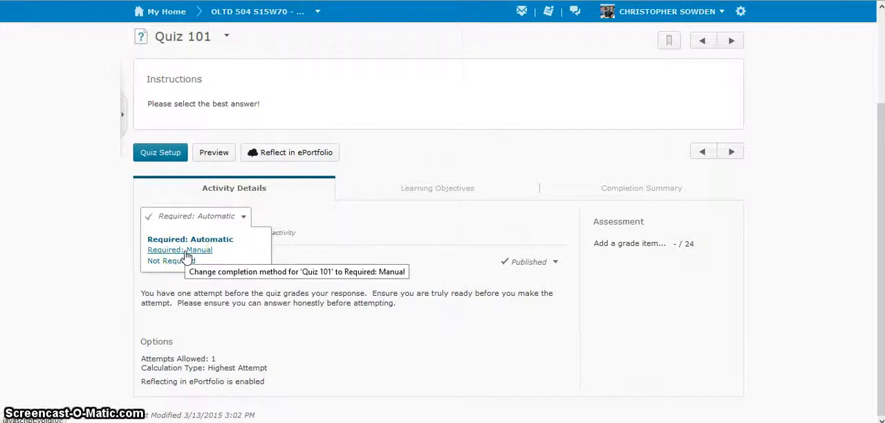
{"action": "left_click", "coordinate": [244, 217]}
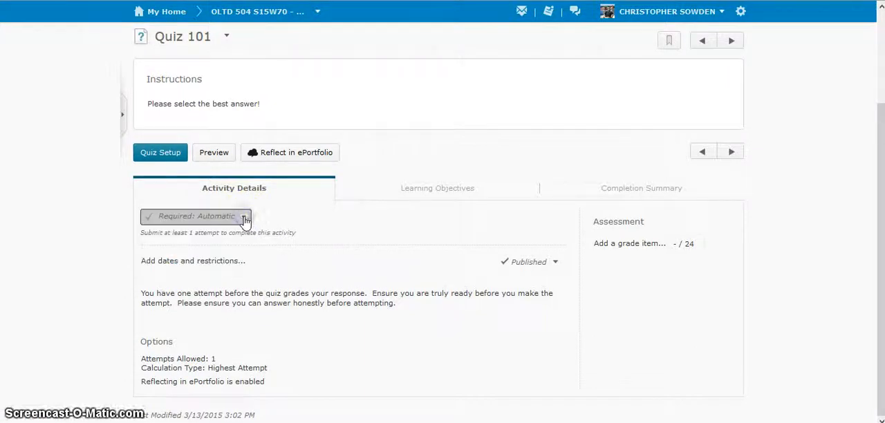
{"action": "left_click", "coordinate": [228, 215]}
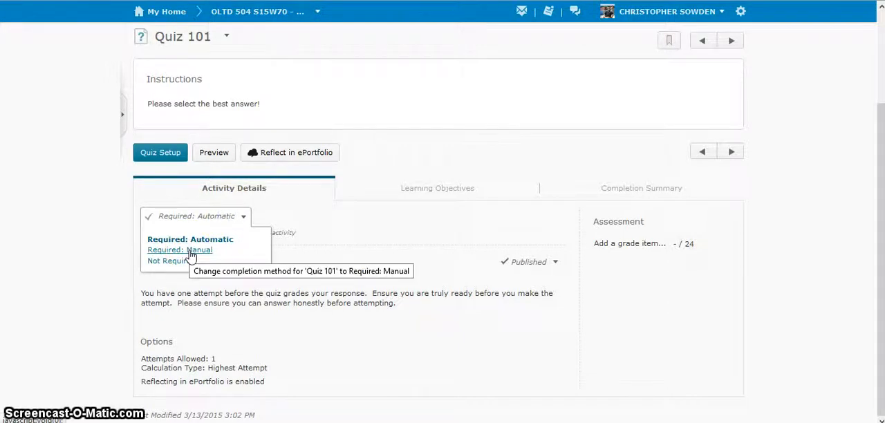
{"action": "left_click", "coordinate": [244, 219]}
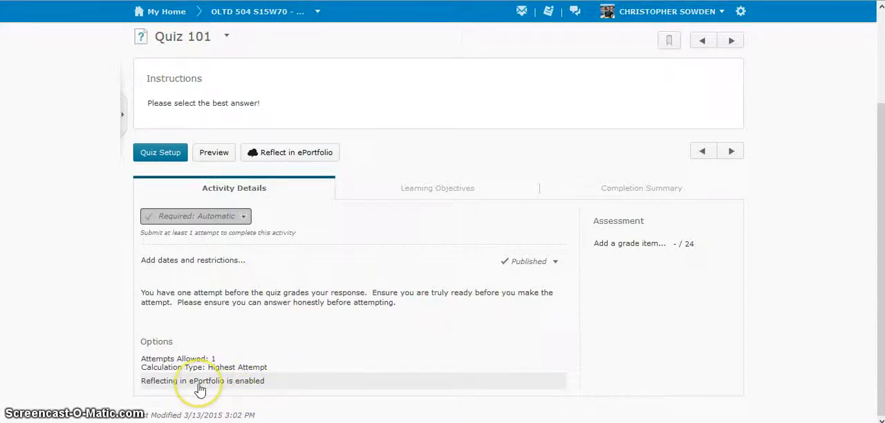
{"action": "left_click", "coordinate": [160, 384]}
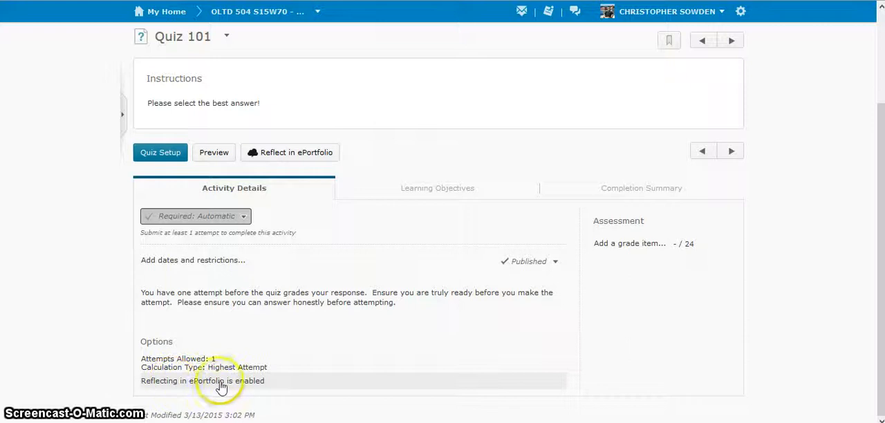
- Open the setup of Quiz 101 and choose Honesty as its category
{"action": "scroll", "coordinate": [461, 350], "scroll_direction": "up", "scroll_amount": 3}
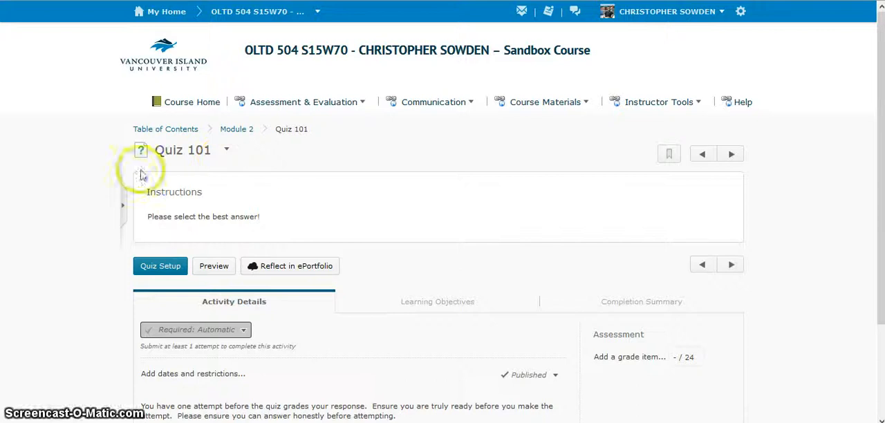
{"action": "left_click", "coordinate": [147, 270]}
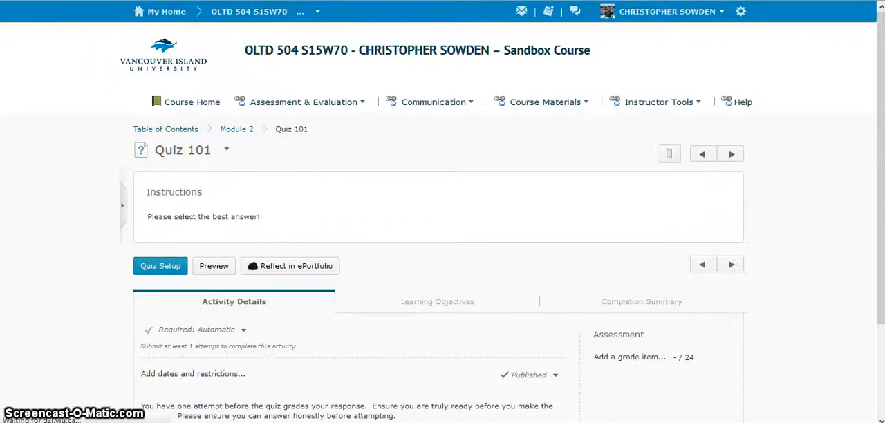
{"action": "scroll", "coordinate": [104, 217], "scroll_direction": "down", "scroll_amount": 1}
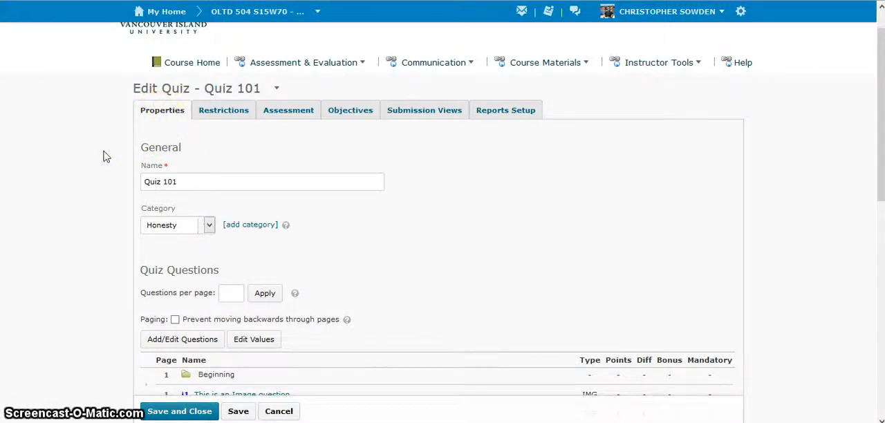
{"action": "scroll", "coordinate": [104, 157], "scroll_direction": "down", "scroll_amount": 1}
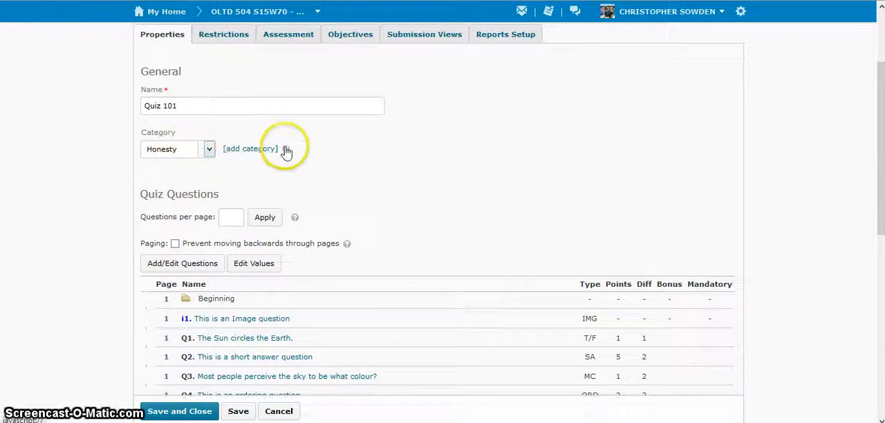
{"action": "left_click", "coordinate": [209, 150]}
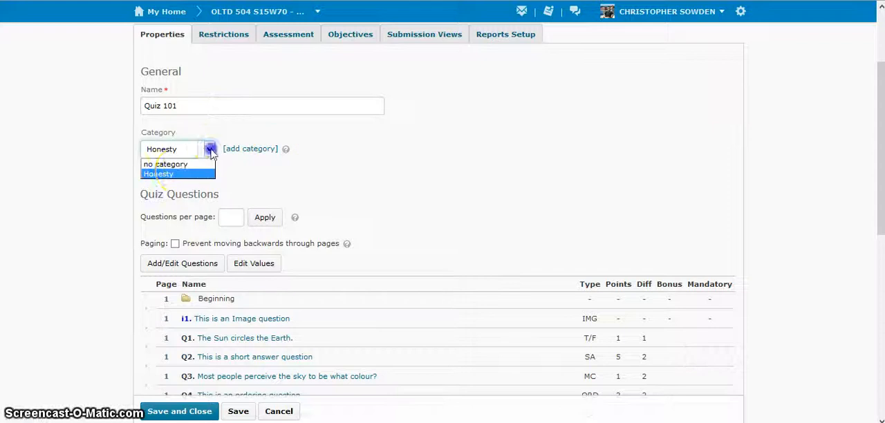
{"action": "left_click", "coordinate": [173, 174]}
- Look through the list of questions in Quiz 101 and open it for adding and editing questions
{"action": "scroll", "coordinate": [108, 185], "scroll_direction": "down", "scroll_amount": 3}
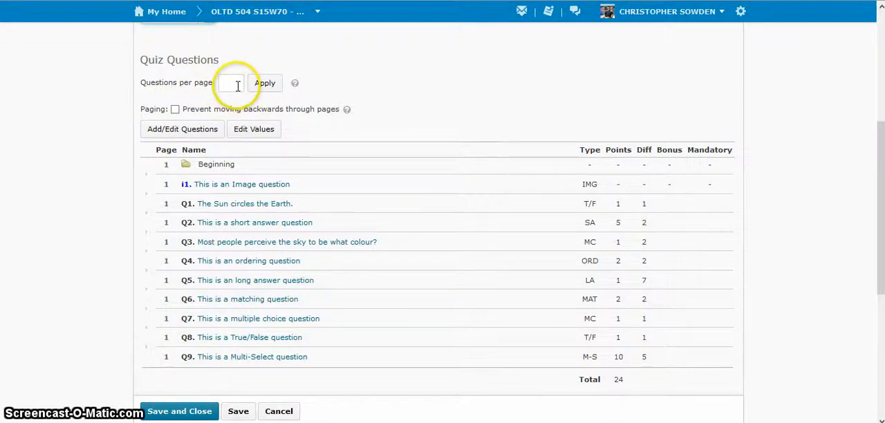
{"action": "scroll", "coordinate": [270, 130], "scroll_direction": "down", "scroll_amount": 2}
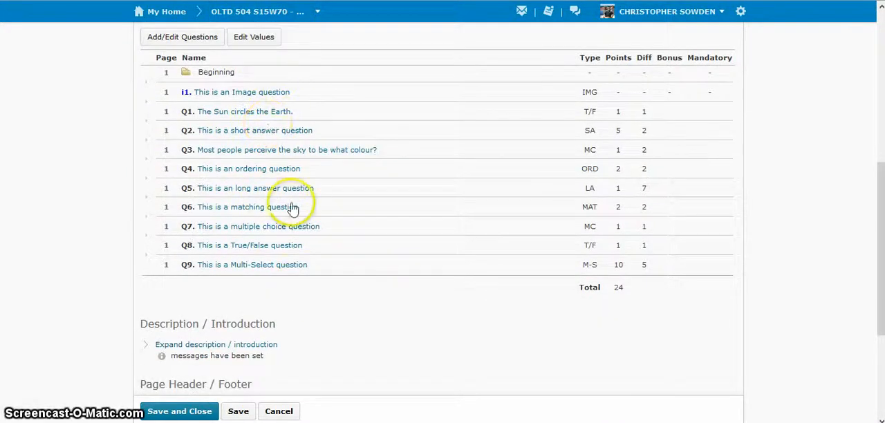
{"action": "scroll", "coordinate": [294, 204], "scroll_direction": "up", "scroll_amount": 2}
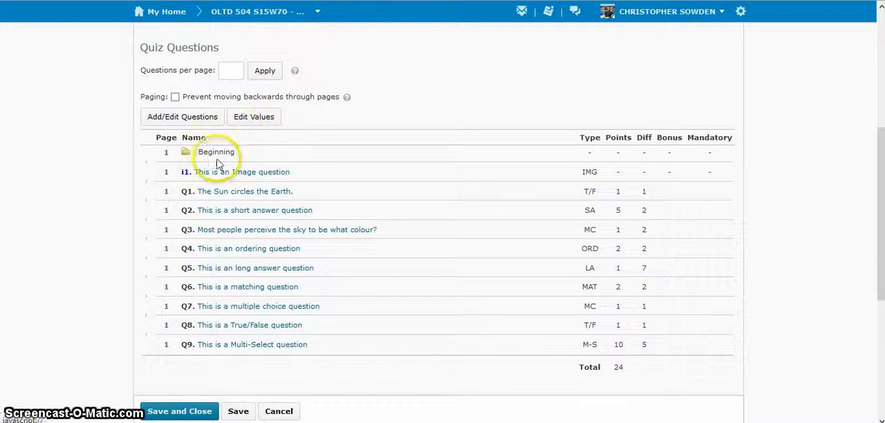
{"action": "left_click", "coordinate": [180, 121]}
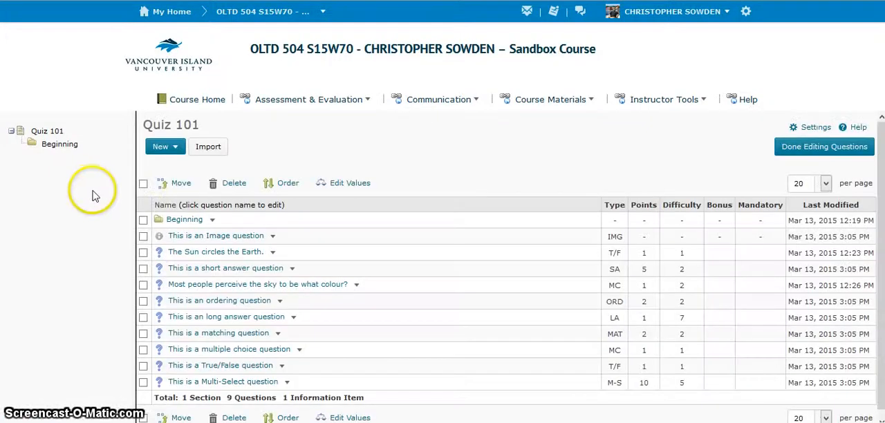
- Start a new section in Quiz 101 and name it "Long Answer"
{"action": "scroll", "coordinate": [209, 245], "scroll_direction": "down", "scroll_amount": 1}
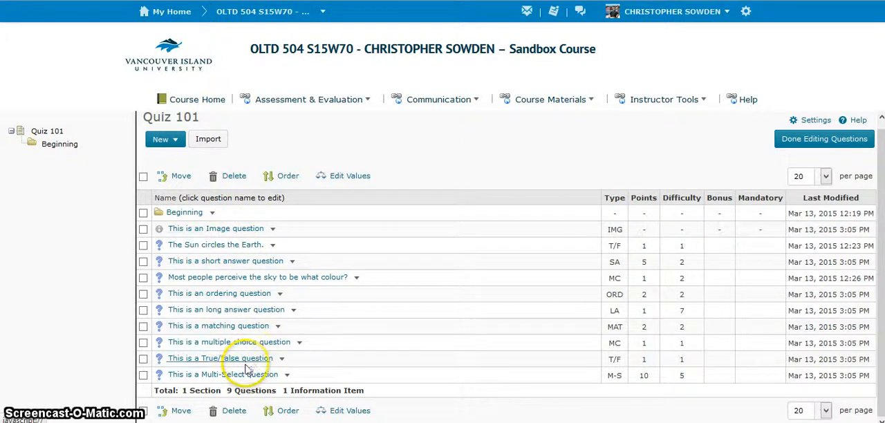
{"action": "left_click", "coordinate": [176, 140]}
{"action": "left_click", "coordinate": [180, 159]}
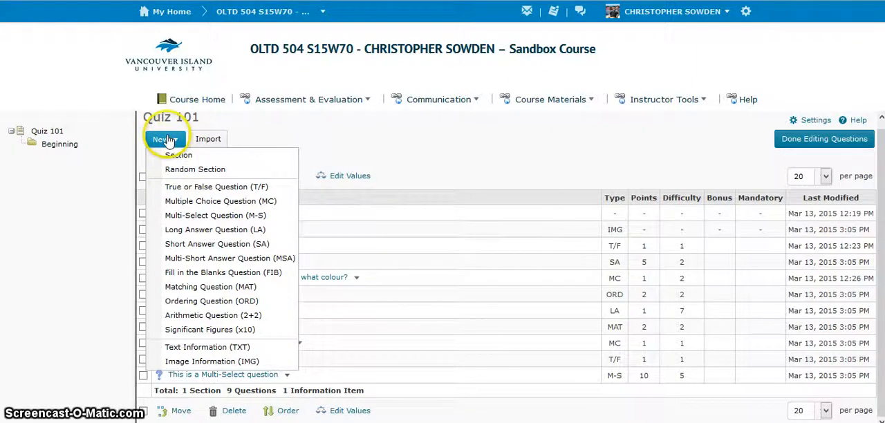
{"action": "left_click", "coordinate": [180, 157]}
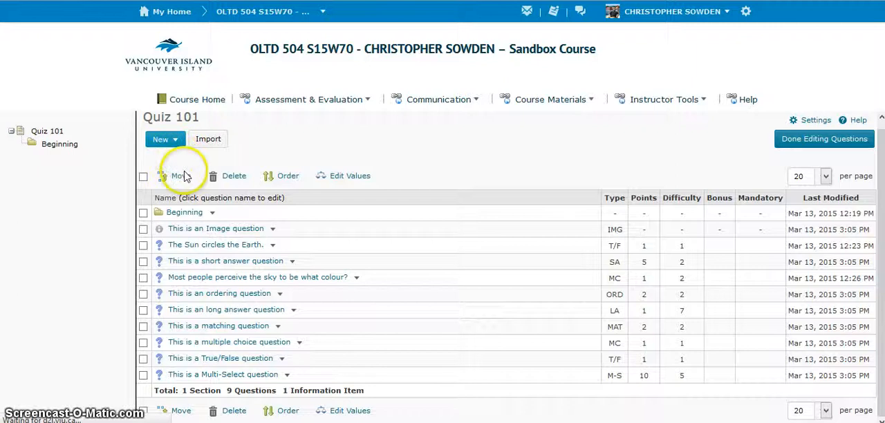
{"action": "left_click", "coordinate": [180, 180]}
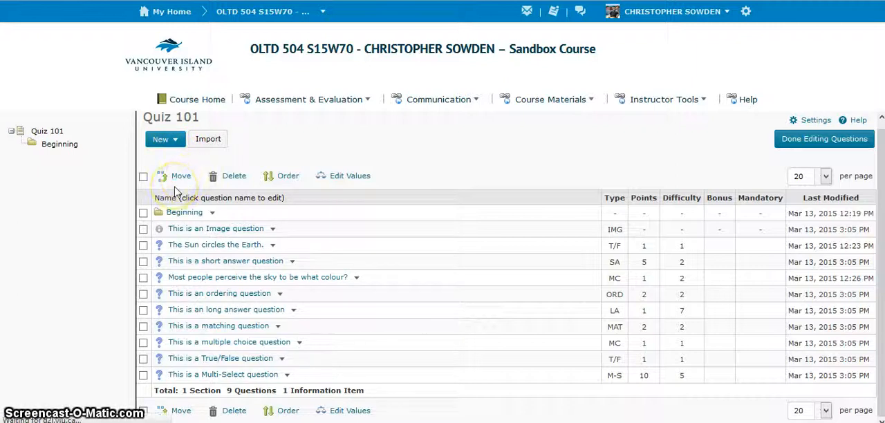
{"action": "left_click", "coordinate": [192, 188]}
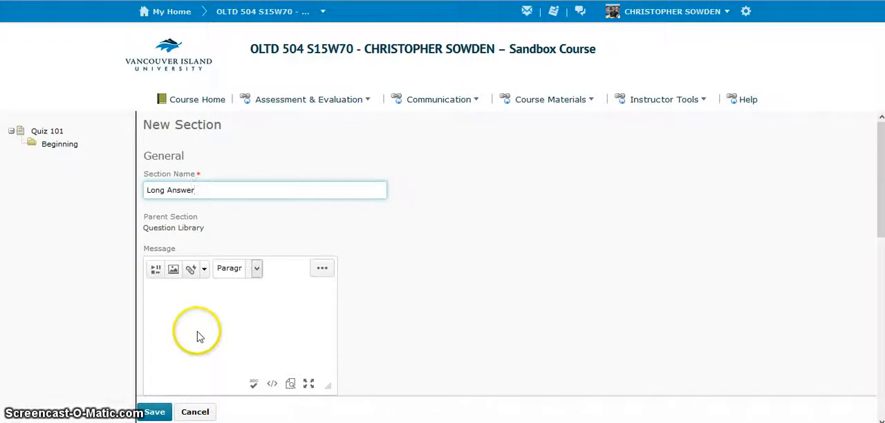
- Enter "Please use complete sentences" as the message of the new section
{"action": "scroll", "coordinate": [203, 313], "scroll_direction": "down", "scroll_amount": 2}
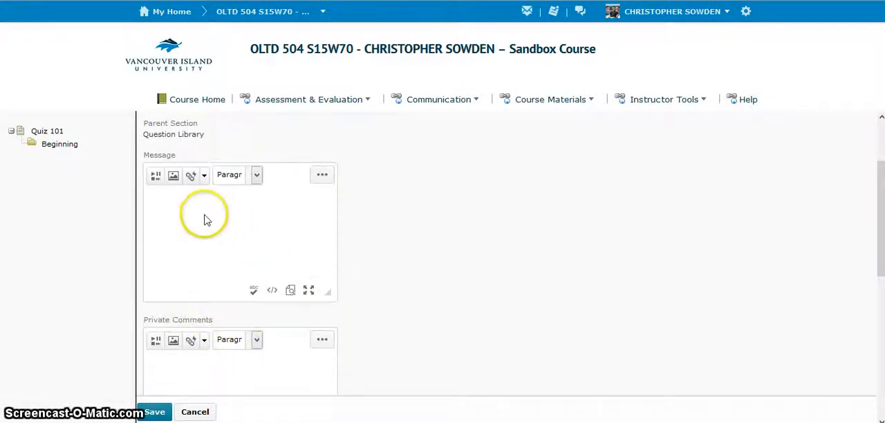
{"action": "left_click", "coordinate": [232, 233]}
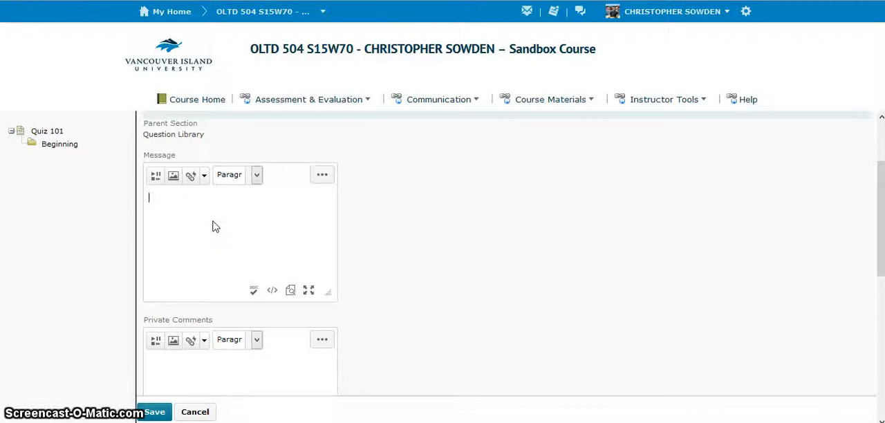
{"action": "type", "text": "Please use"}
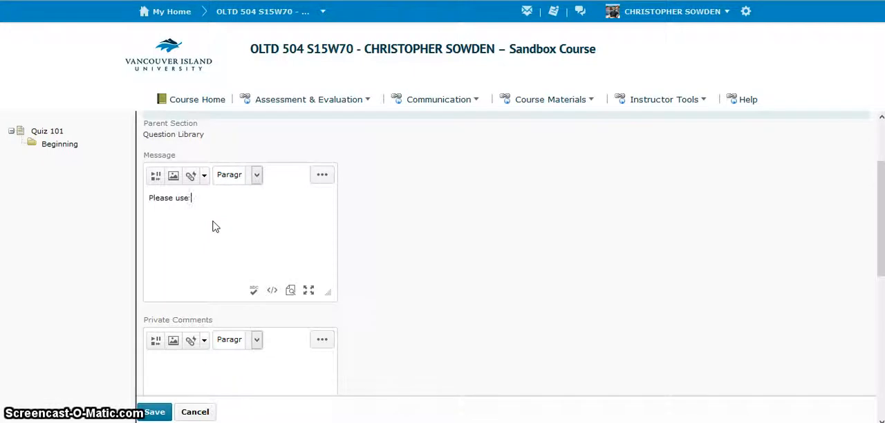
{"action": "type", "text": " complete"}
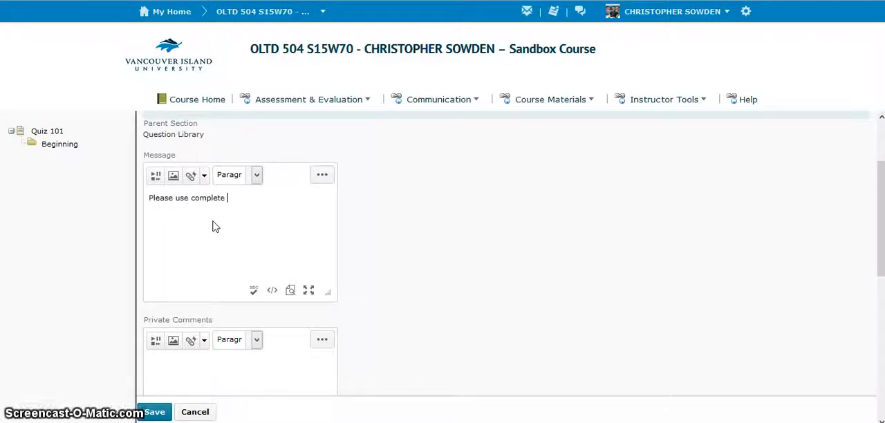
{"action": "type", "text": " sentences."}
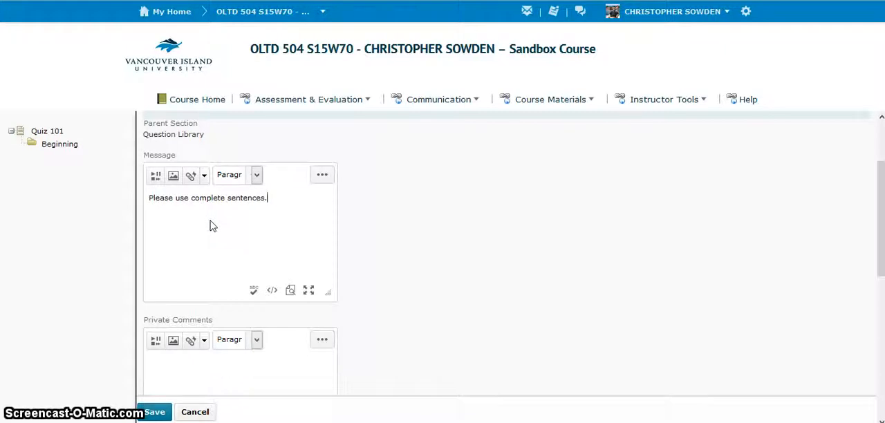
- Turn on the line break after the section name in the new section's display options
{"action": "scroll", "coordinate": [213, 226], "scroll_direction": "down", "scroll_amount": 3}
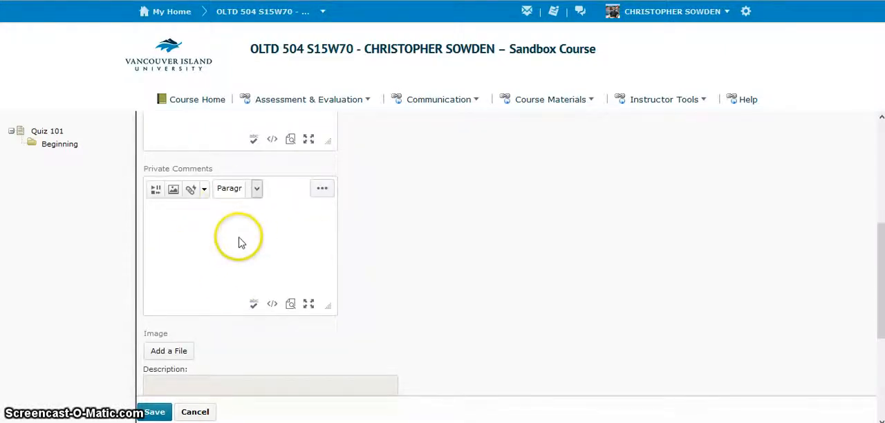
{"action": "scroll", "coordinate": [243, 239], "scroll_direction": "down", "scroll_amount": 3}
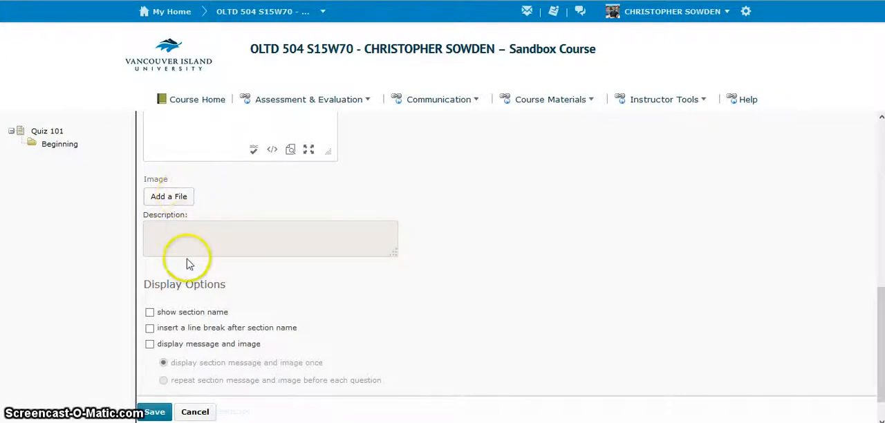
{"action": "scroll", "coordinate": [192, 242], "scroll_direction": "down", "scroll_amount": 1}
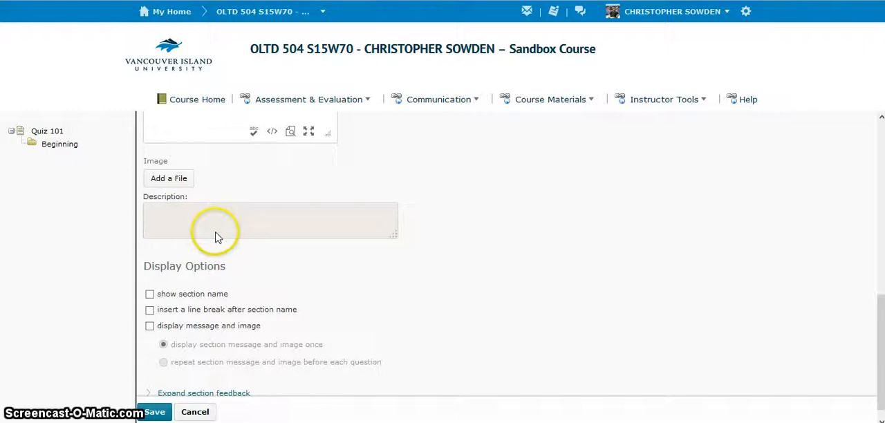
{"action": "scroll", "coordinate": [216, 234], "scroll_direction": "down", "scroll_amount": 1}
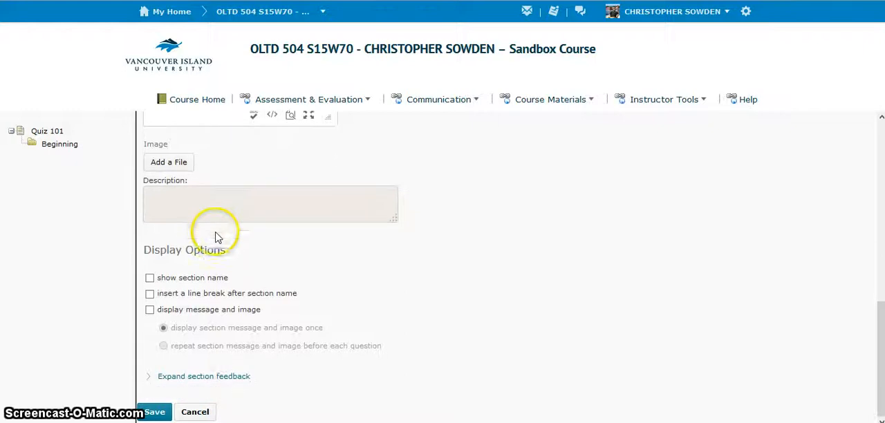
{"action": "left_click", "coordinate": [151, 295]}
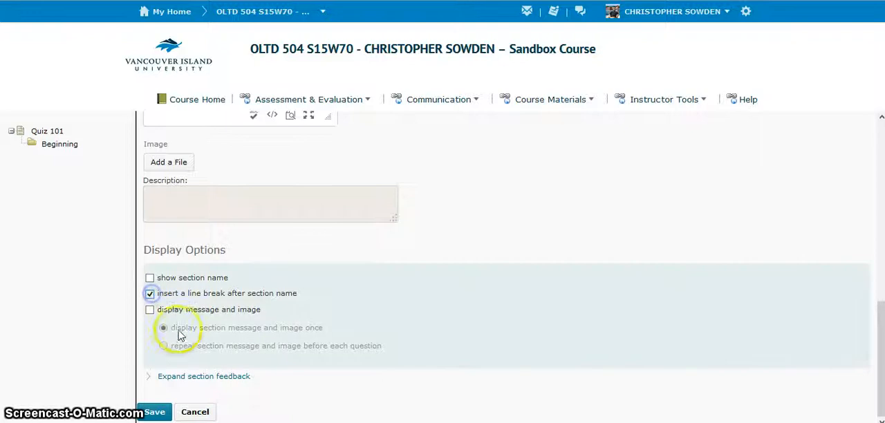
- Turn on the section name in the Long Answer section's display options, save the section and open its actions in the question list
{"action": "left_click", "coordinate": [149, 277]}
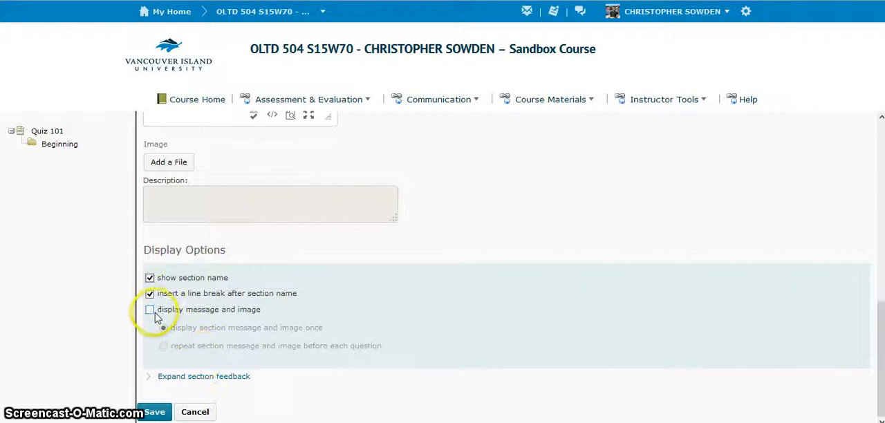
{"action": "left_click", "coordinate": [156, 412]}
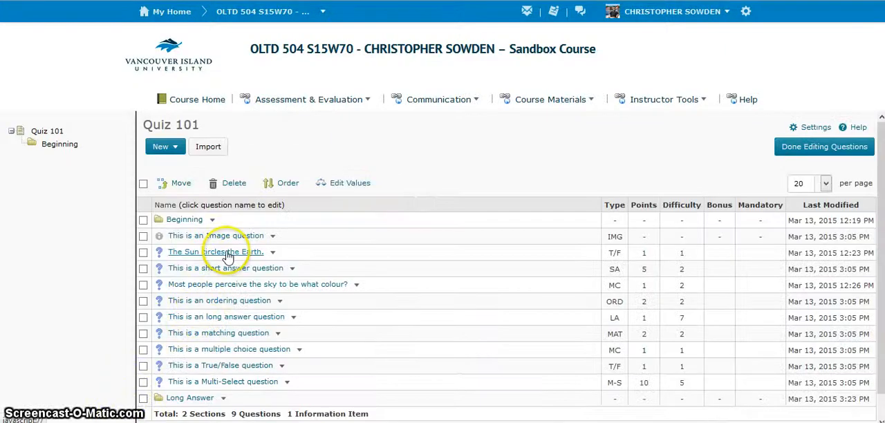
{"action": "scroll", "coordinate": [229, 254], "scroll_direction": "down", "scroll_amount": 1}
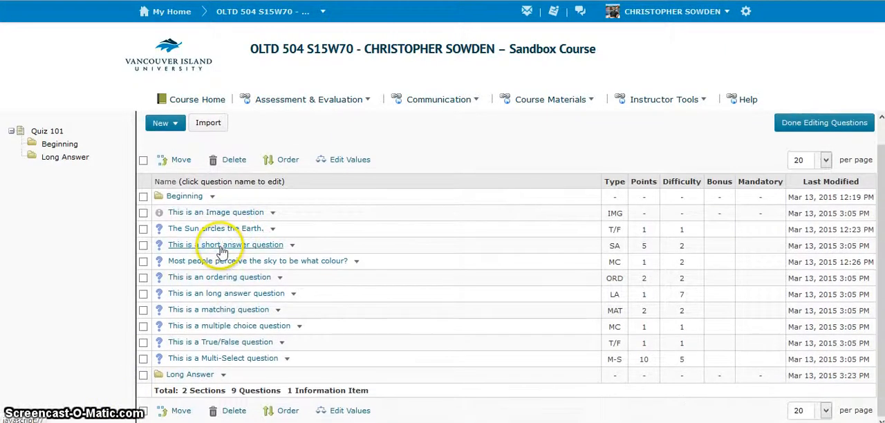
{"action": "left_click", "coordinate": [191, 379]}
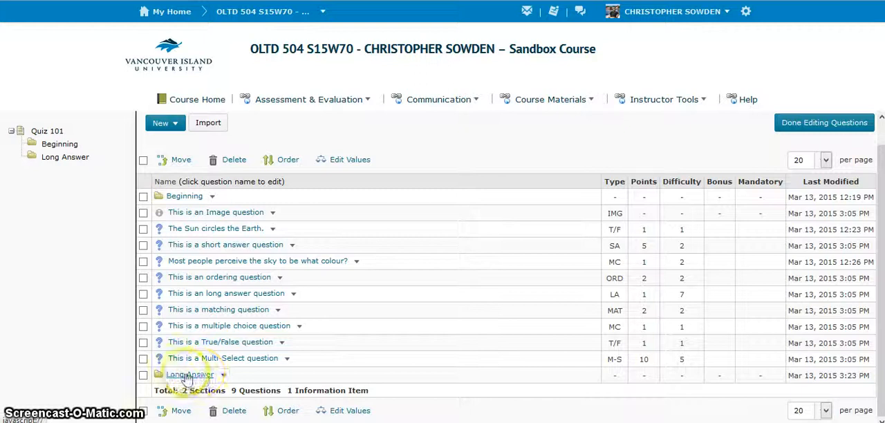
{"action": "left_click", "coordinate": [220, 378]}
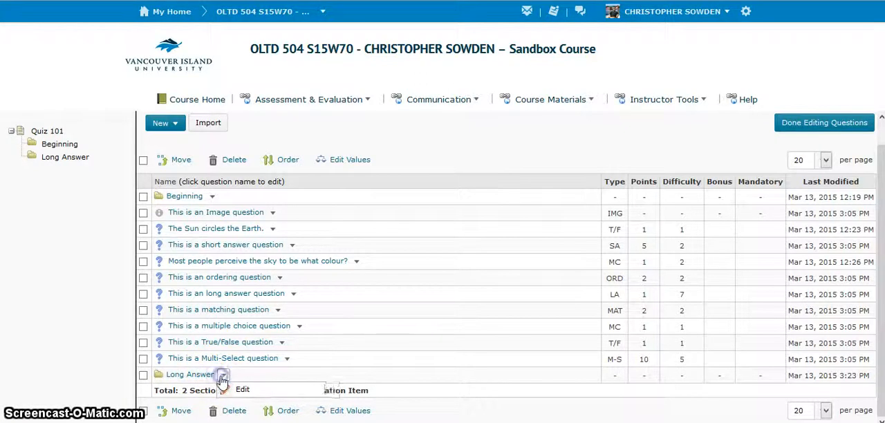
- Start a new True or False question in Quiz 101 and look through its title, points and difficulty settings
{"action": "left_click", "coordinate": [166, 127]}
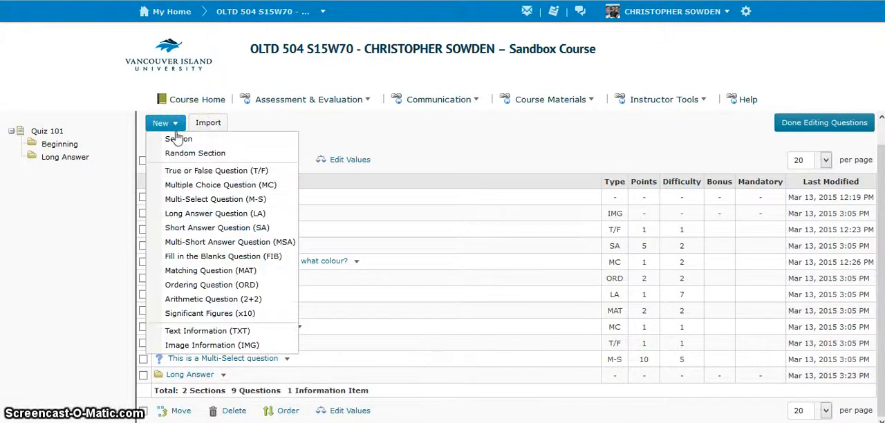
{"action": "left_click", "coordinate": [208, 173]}
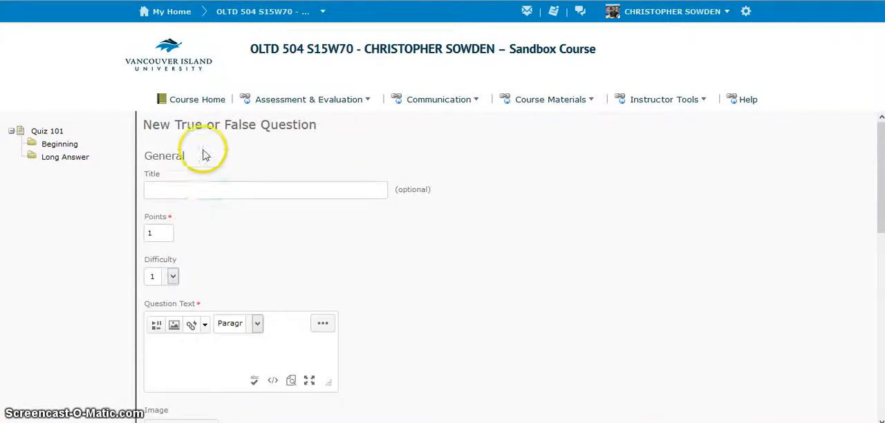
{"action": "left_click", "coordinate": [188, 187]}
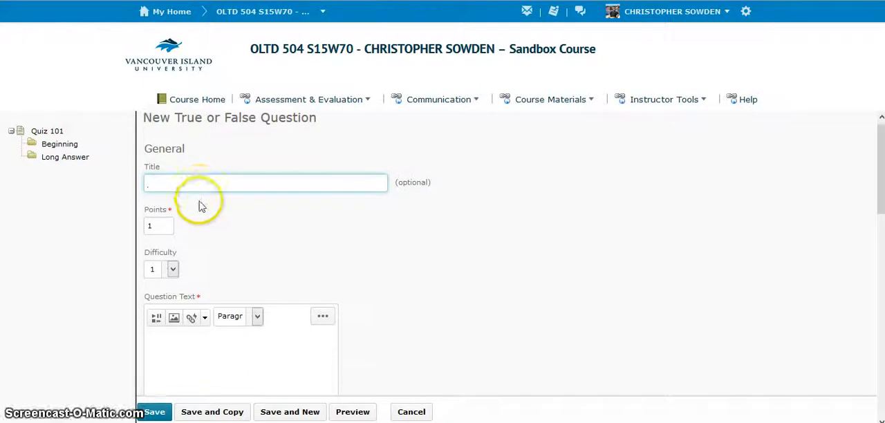
{"action": "scroll", "coordinate": [203, 194], "scroll_direction": "down", "scroll_amount": 1}
{"action": "left_click", "coordinate": [165, 178]}
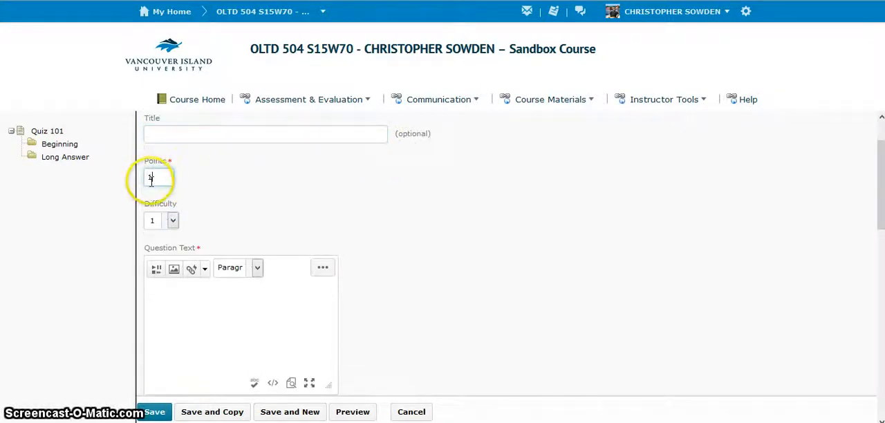
{"action": "left_click", "coordinate": [173, 220]}
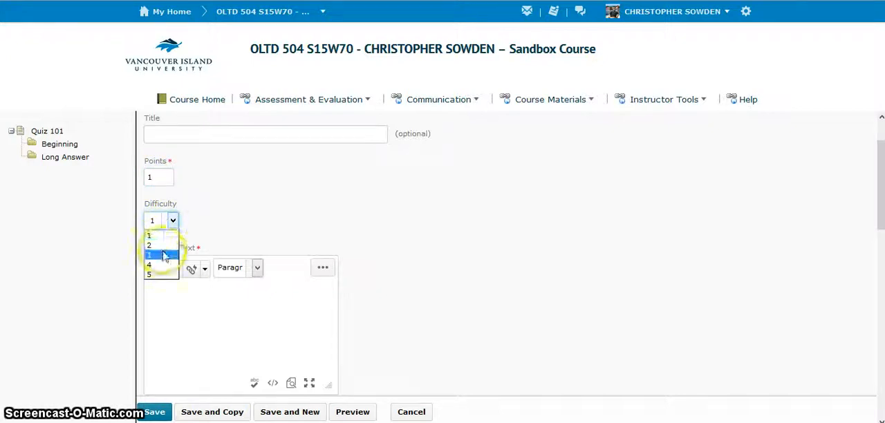
{"action": "left_click", "coordinate": [172, 223]}
- Enter "Gravity pushes out from the Earth's centre." as the text of the True or False question
{"action": "left_click", "coordinate": [182, 295]}
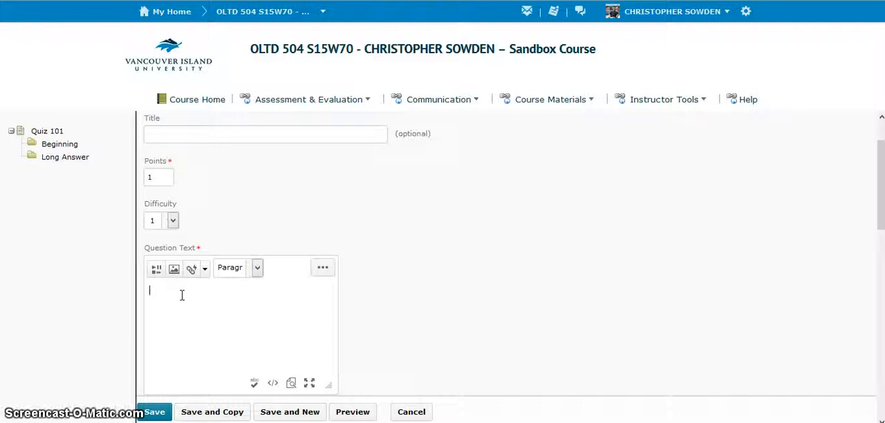
{"action": "type", "text": "Gravity pushes out from the Ear"}
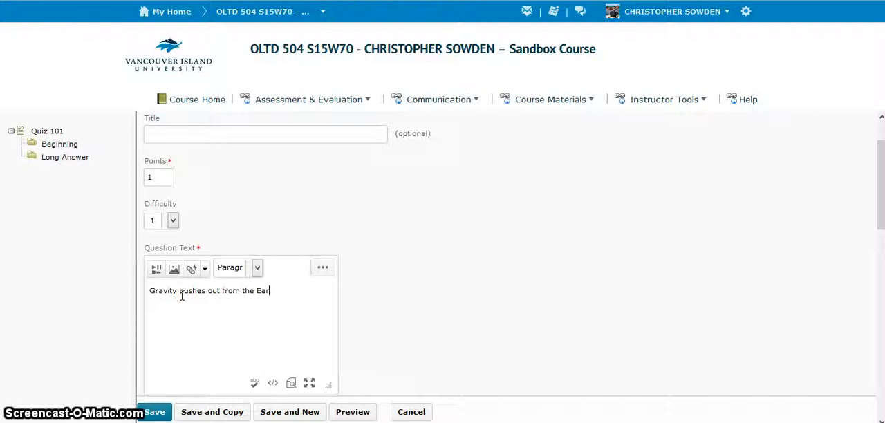
{"action": "type", "text": "th's "}
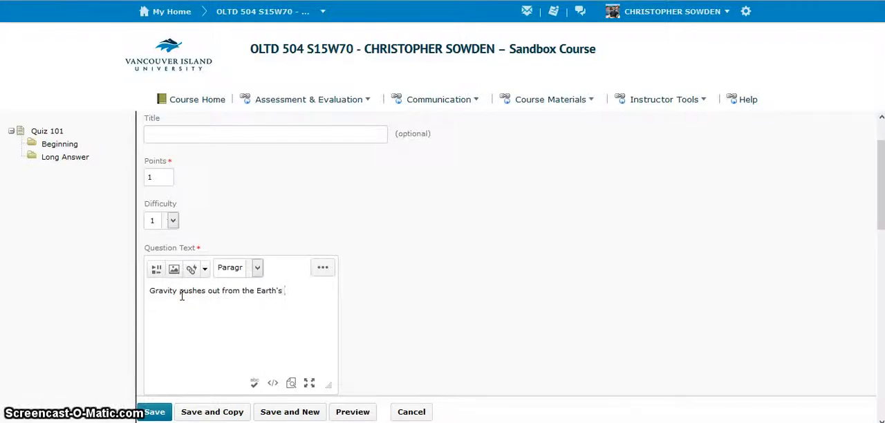
{"action": "type", "text": "centre."}
{"action": "scroll", "coordinate": [201, 263], "scroll_direction": "down", "scroll_amount": 3}
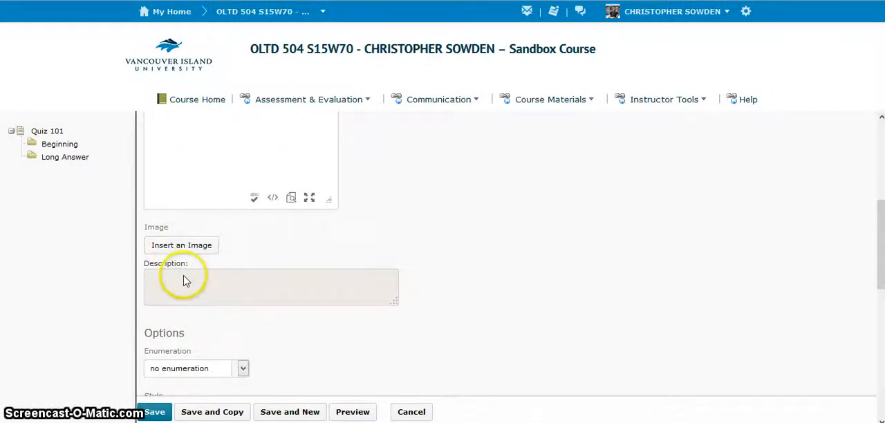
- Set the enumeration of the question's answers to (1, 2, 3, 4, 5, ...)
{"action": "left_click", "coordinate": [204, 281]}
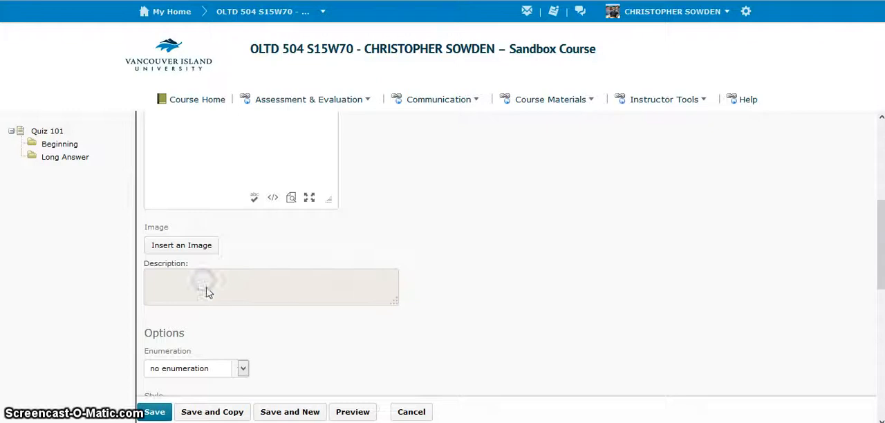
{"action": "scroll", "coordinate": [206, 292], "scroll_direction": "down", "scroll_amount": 3}
{"action": "left_click", "coordinate": [196, 194]}
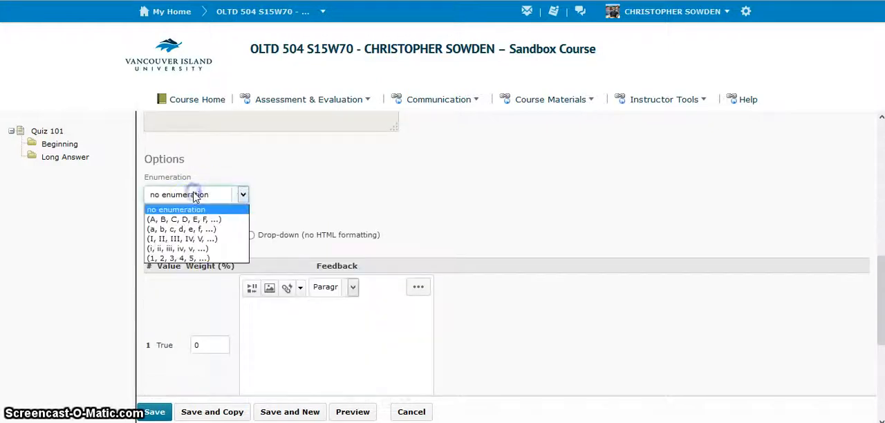
{"action": "left_click", "coordinate": [195, 258]}
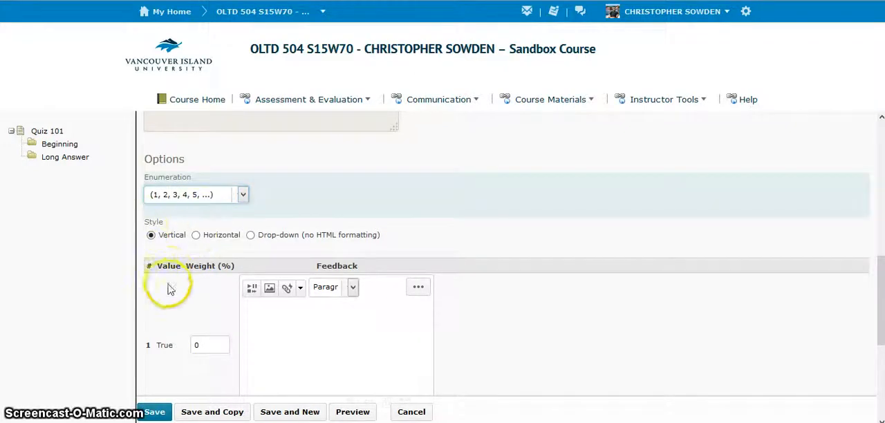
- Enter "Incorrect. Gravity pulls toward the centre of the Earth." as the feedback for the True answer
{"action": "scroll", "coordinate": [166, 284], "scroll_direction": "down", "scroll_amount": 1}
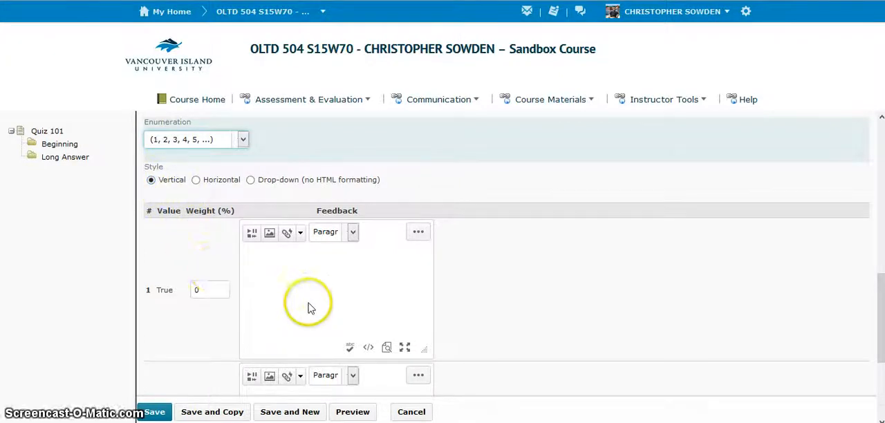
{"action": "scroll", "coordinate": [311, 308], "scroll_direction": "down", "scroll_amount": 2}
{"action": "scroll", "coordinate": [303, 287], "scroll_direction": "up", "scroll_amount": 2}
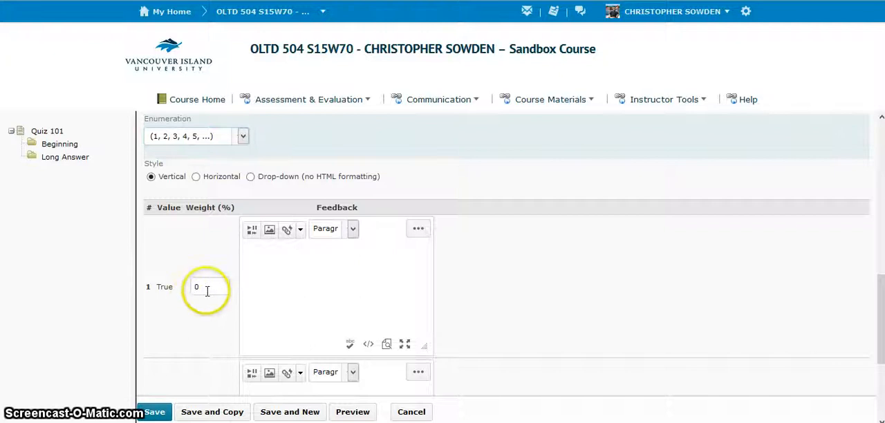
{"action": "scroll", "coordinate": [206, 289], "scroll_direction": "down", "scroll_amount": 1}
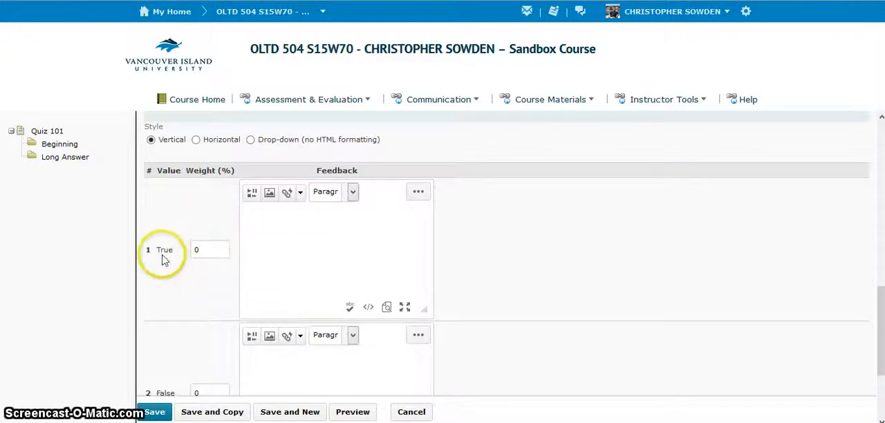
{"action": "scroll", "coordinate": [165, 259], "scroll_direction": "down", "scroll_amount": 2}
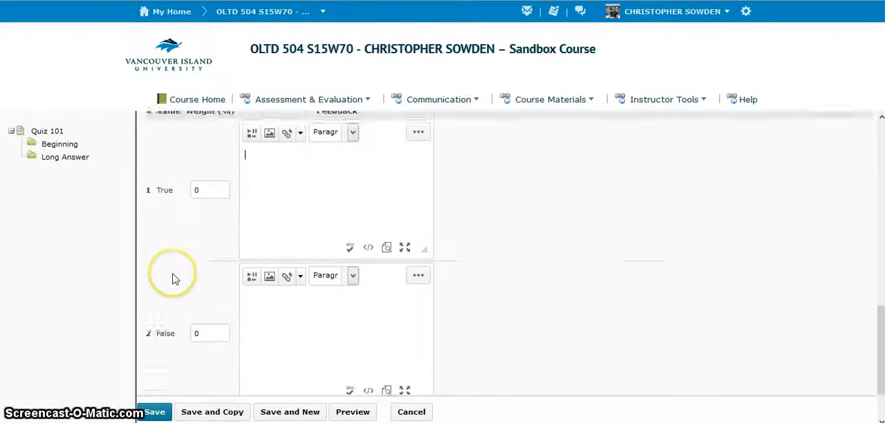
{"action": "scroll", "coordinate": [221, 249], "scroll_direction": "up", "scroll_amount": 1}
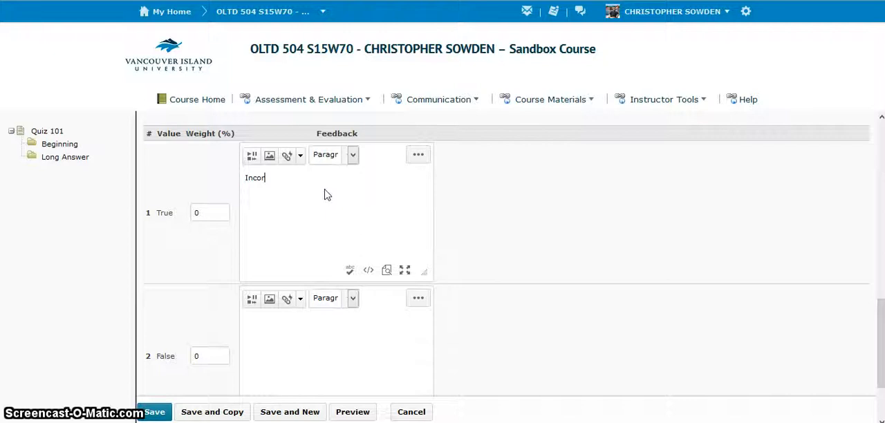
{"action": "type", "text": "ec"}
{"action": "key", "text": "BackSpace"}
{"action": "key", "text": "BackSpace"}
{"action": "type", "text": "vity pulls toward the centre of the"}
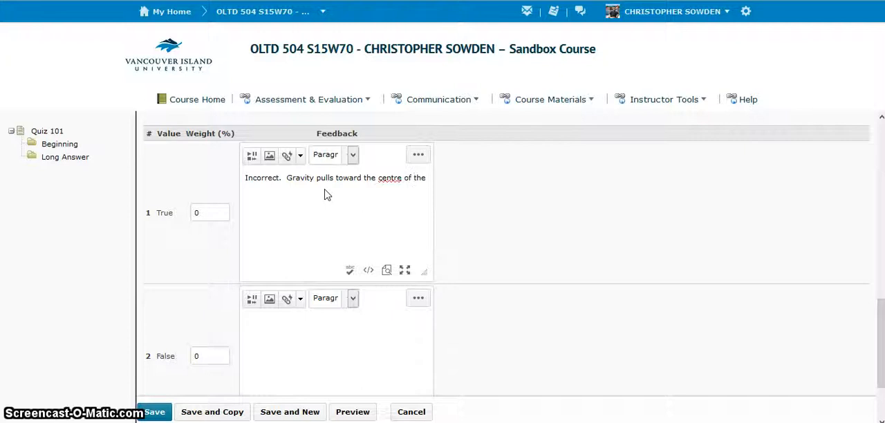
{"action": "type", "text": " Earth."}
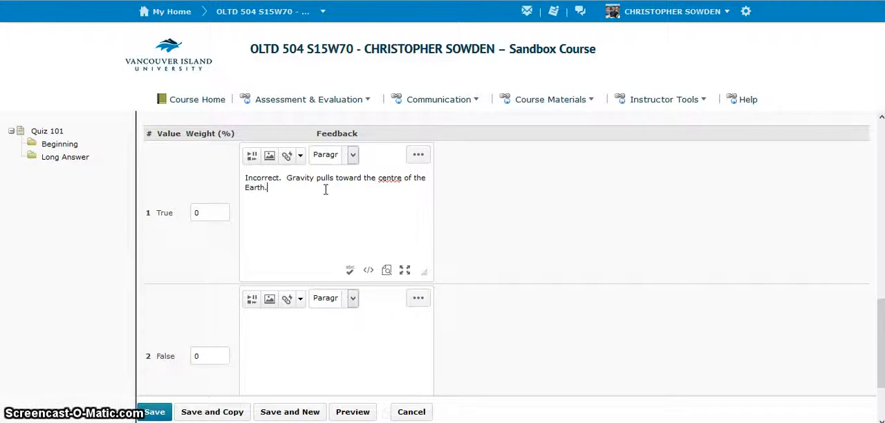
- Enter "Correct." as the feedback for the False answer
{"action": "scroll", "coordinate": [326, 192], "scroll_direction": "down", "scroll_amount": 2}
{"action": "left_click", "coordinate": [326, 254]}
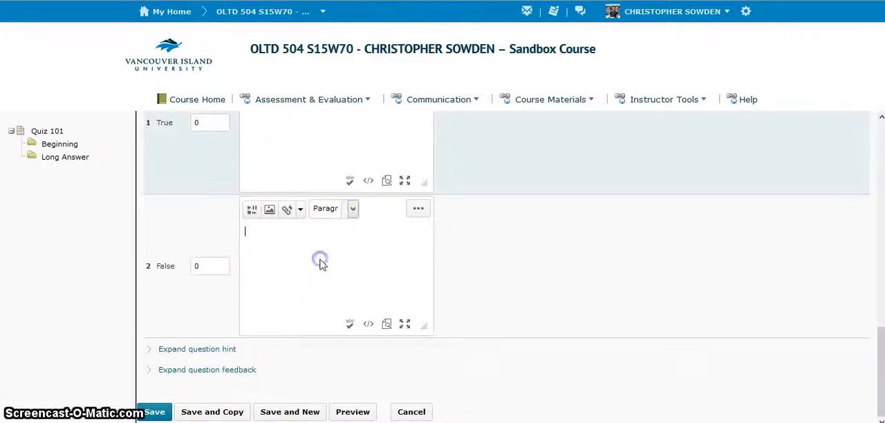
{"action": "type", "text": "Correct."}
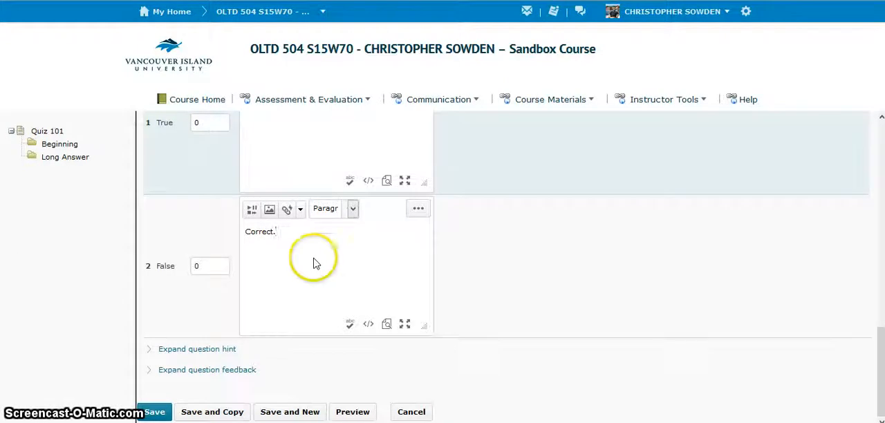
- Set the weight of the False answer to 100% and save the True or False question
{"action": "scroll", "coordinate": [233, 254], "scroll_direction": "up", "scroll_amount": 2}
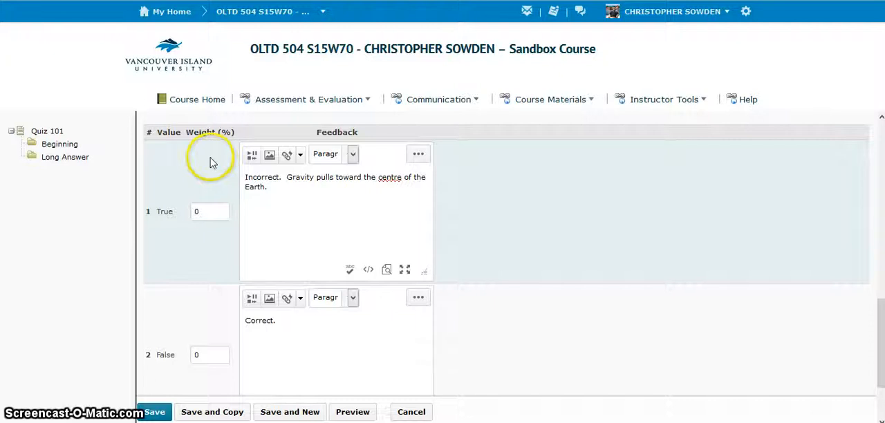
{"action": "left_click", "coordinate": [213, 212]}
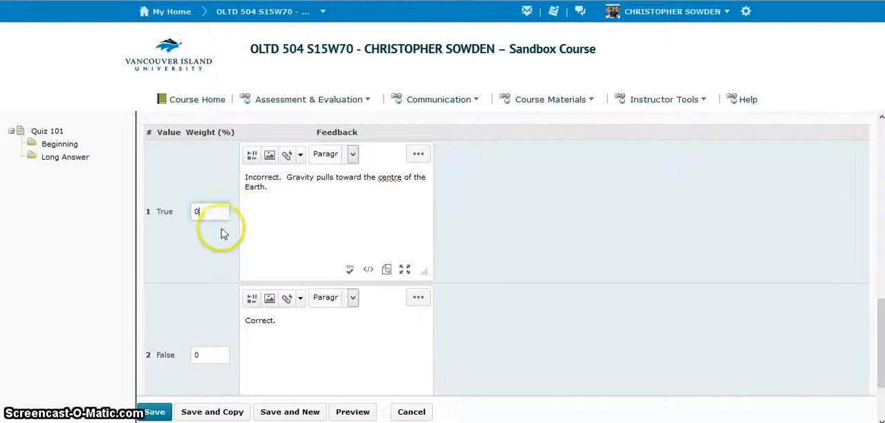
{"action": "scroll", "coordinate": [222, 235], "scroll_direction": "down", "scroll_amount": 1}
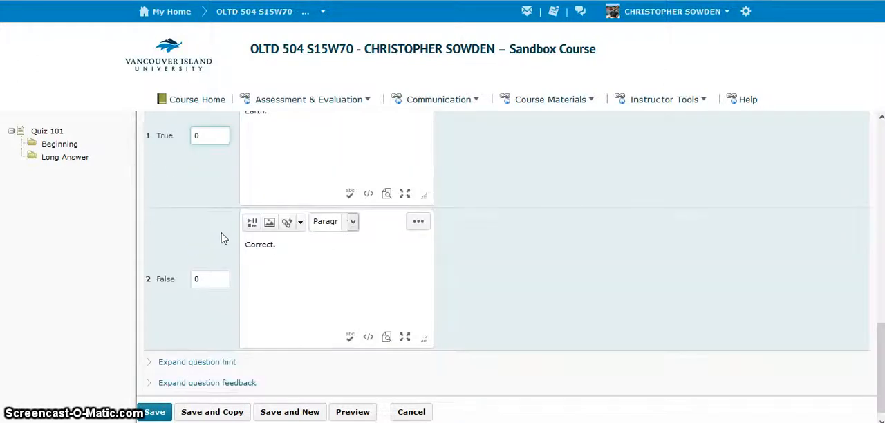
{"action": "left_click", "coordinate": [208, 279]}
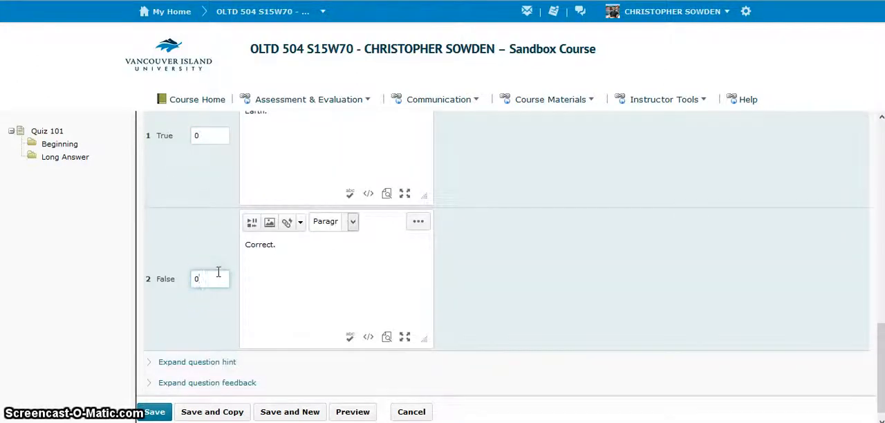
{"action": "key", "text": "BackSpace"}
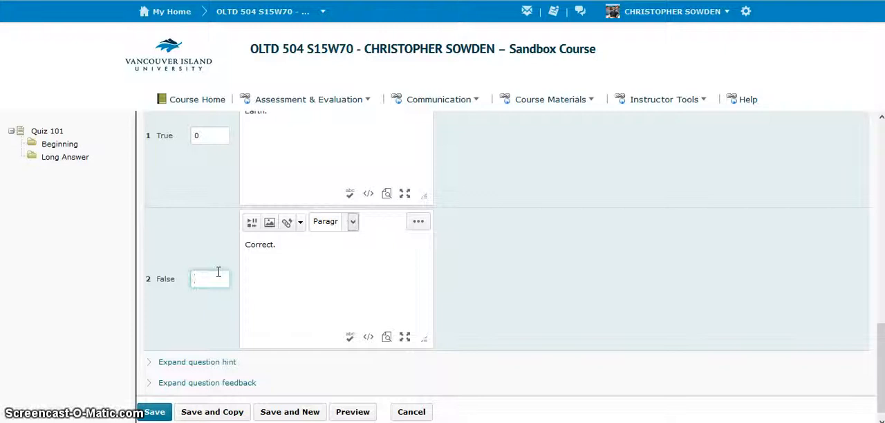
{"action": "type", "text": "100"}
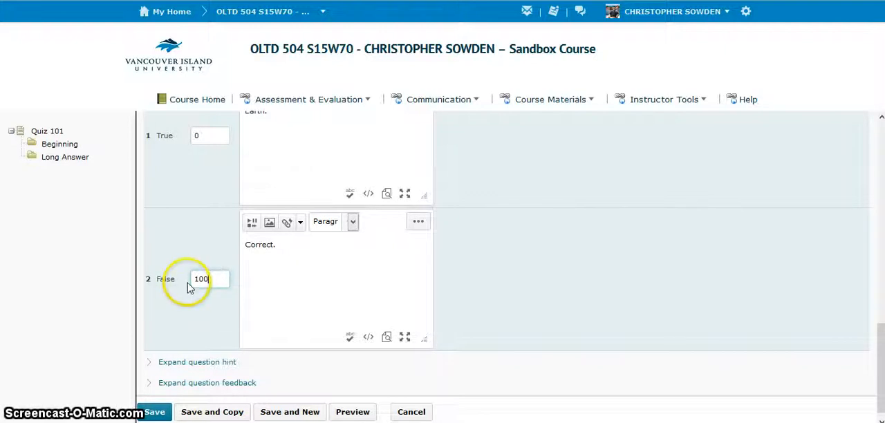
{"action": "scroll", "coordinate": [208, 308], "scroll_direction": "up", "scroll_amount": 1}
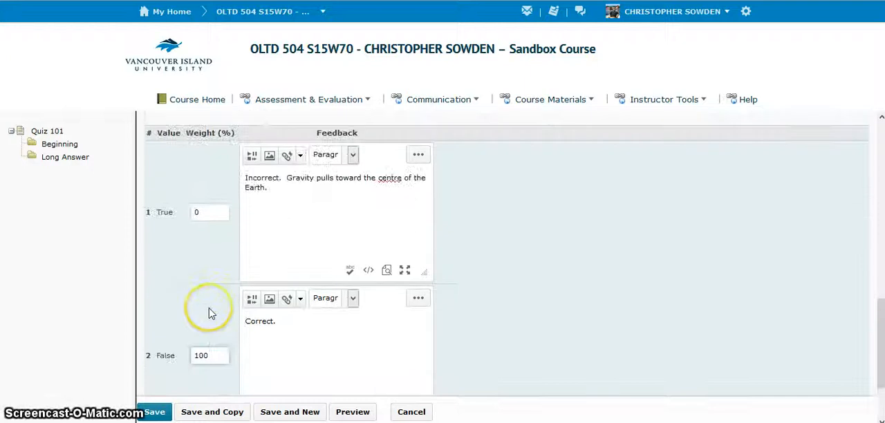
{"action": "scroll", "coordinate": [211, 316], "scroll_direction": "down", "scroll_amount": 1}
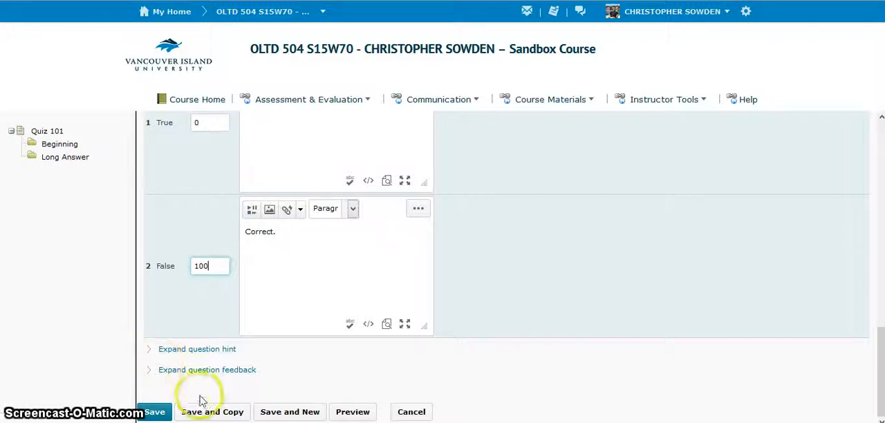
{"action": "left_click", "coordinate": [156, 413]}
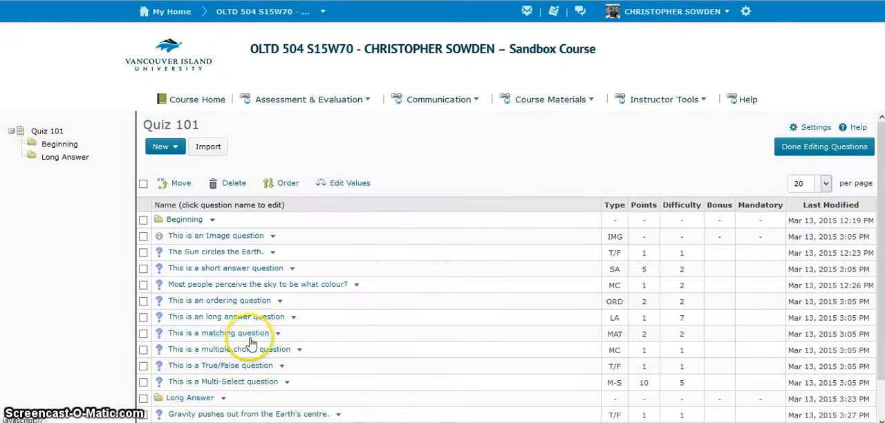
{"action": "scroll", "coordinate": [243, 332], "scroll_direction": "down", "scroll_amount": 1}
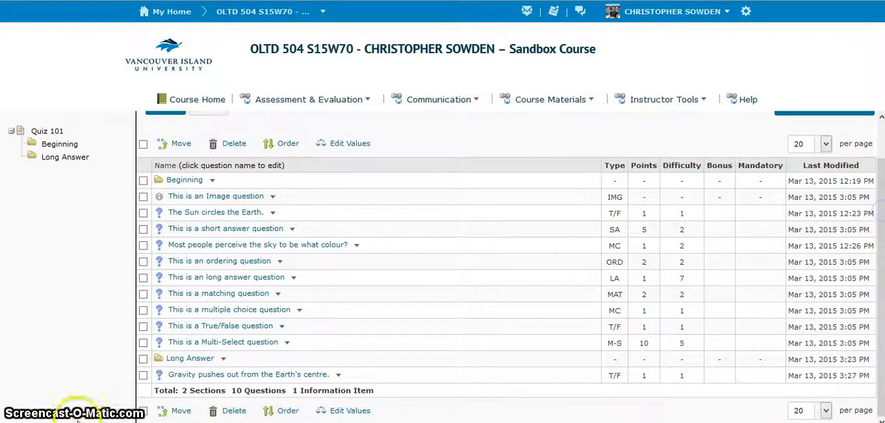
{"action": "left_click", "coordinate": [195, 356]}
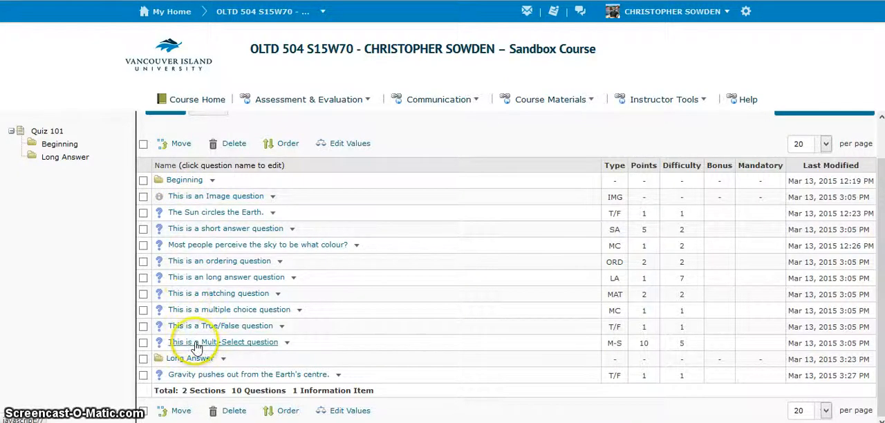
{"action": "scroll", "coordinate": [190, 169], "scroll_direction": "up", "scroll_amount": 1}
- Open the question import for Quiz 101, examine the available import sources, and cancel without importing
{"action": "left_click", "coordinate": [211, 148]}
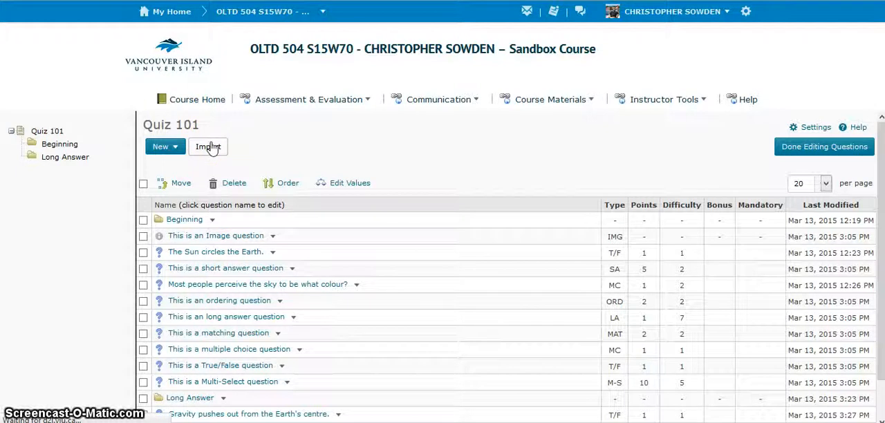
{"action": "left_click", "coordinate": [266, 164]}
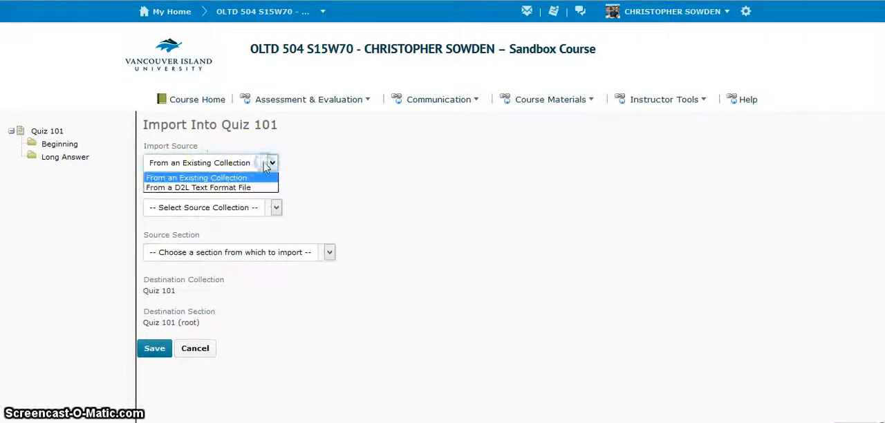
{"action": "left_click", "coordinate": [242, 179]}
{"action": "left_click", "coordinate": [255, 166]}
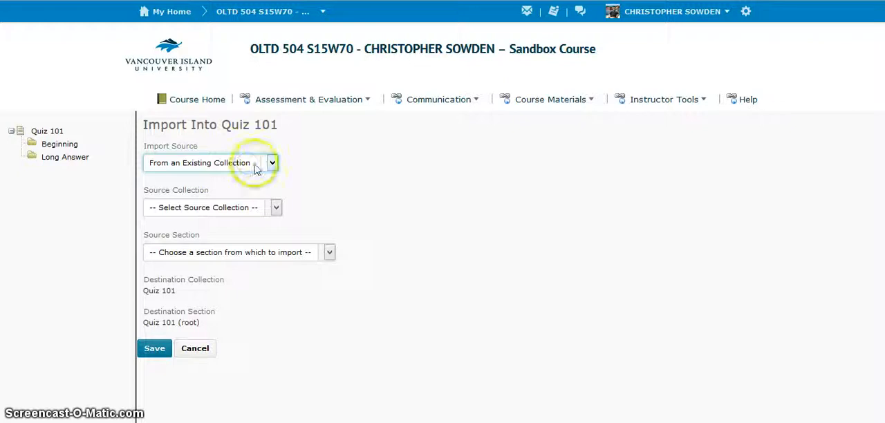
{"action": "left_click", "coordinate": [249, 188]}
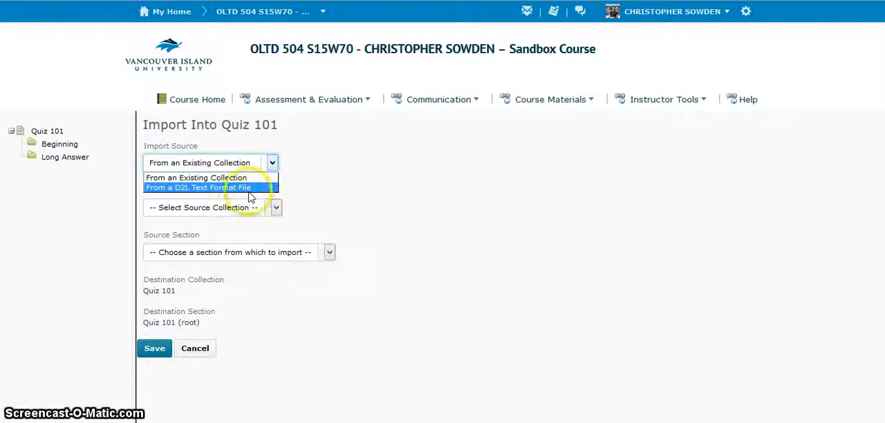
{"action": "left_click", "coordinate": [253, 191]}
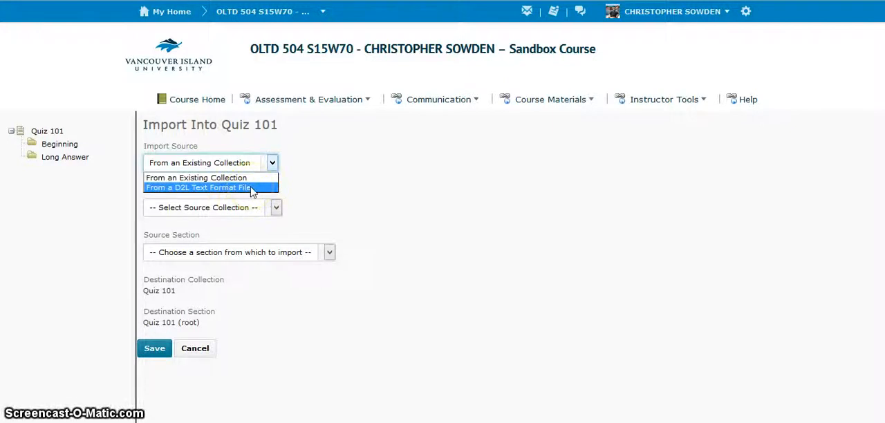
{"action": "left_click", "coordinate": [309, 197]}
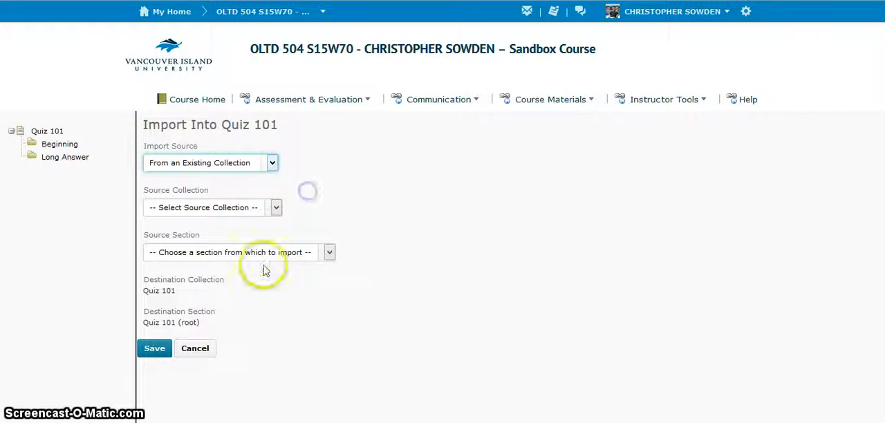
{"action": "left_click", "coordinate": [212, 352]}
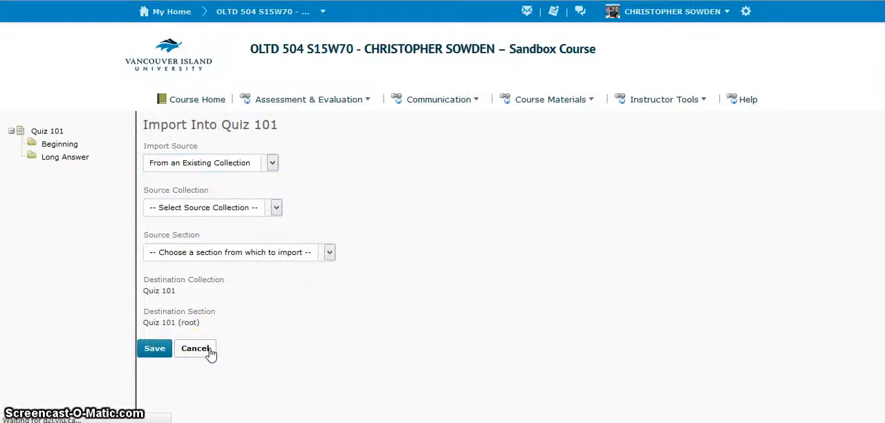
- In the question order of Quiz 101, move "This is a multiple choice question" up to directly below the short answer question
{"action": "scroll", "coordinate": [232, 217], "scroll_direction": "down", "scroll_amount": 1}
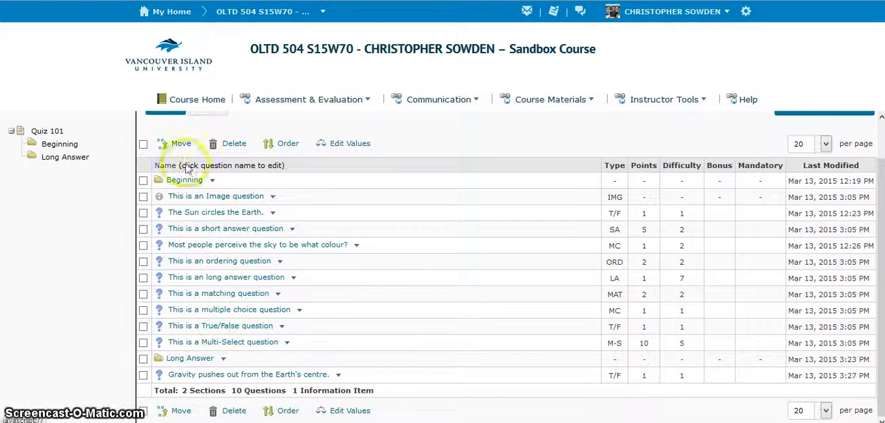
{"action": "scroll", "coordinate": [160, 266], "scroll_direction": "up", "scroll_amount": 1}
{"action": "scroll", "coordinate": [228, 208], "scroll_direction": "down", "scroll_amount": 1}
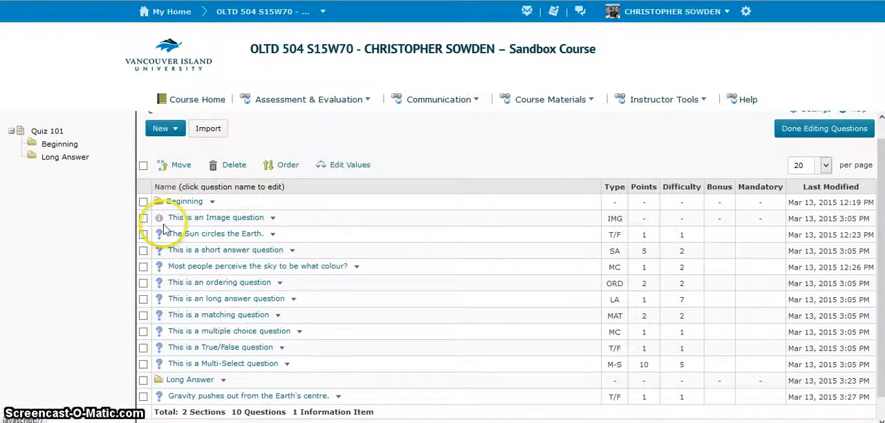
{"action": "left_click", "coordinate": [279, 168]}
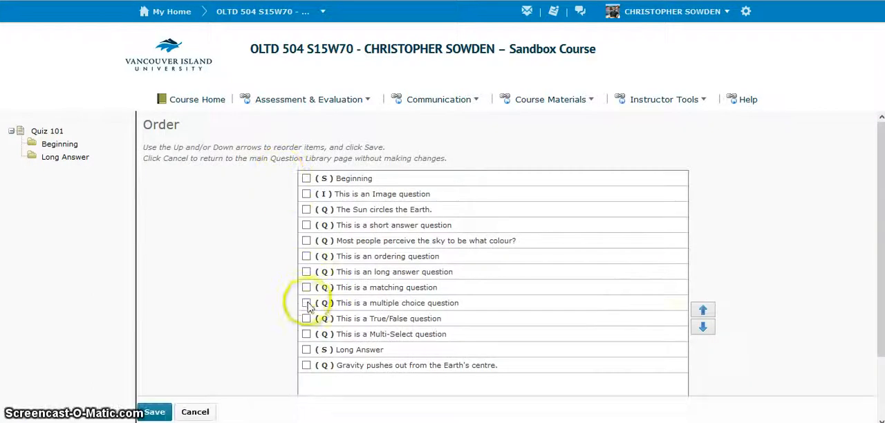
{"action": "left_click", "coordinate": [306, 303]}
{"action": "left_click", "coordinate": [704, 310]}
{"action": "left_click", "coordinate": [703, 310]}
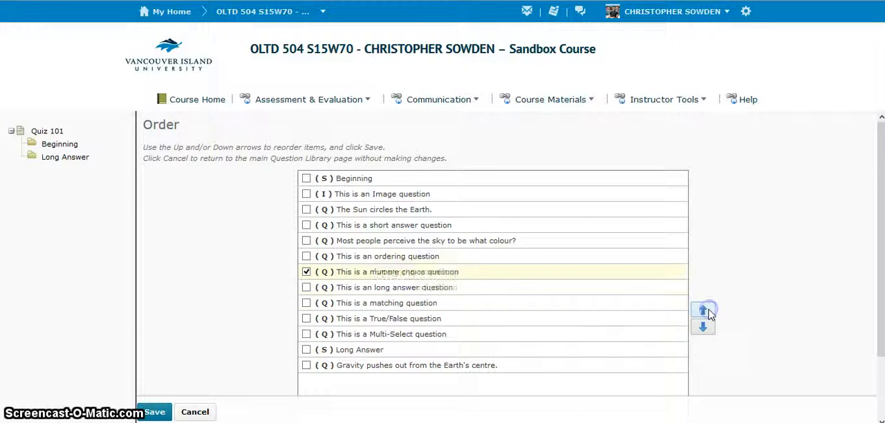
{"action": "left_click", "coordinate": [703, 310]}
{"action": "left_click", "coordinate": [703, 311]}
{"action": "left_click", "coordinate": [307, 241]}
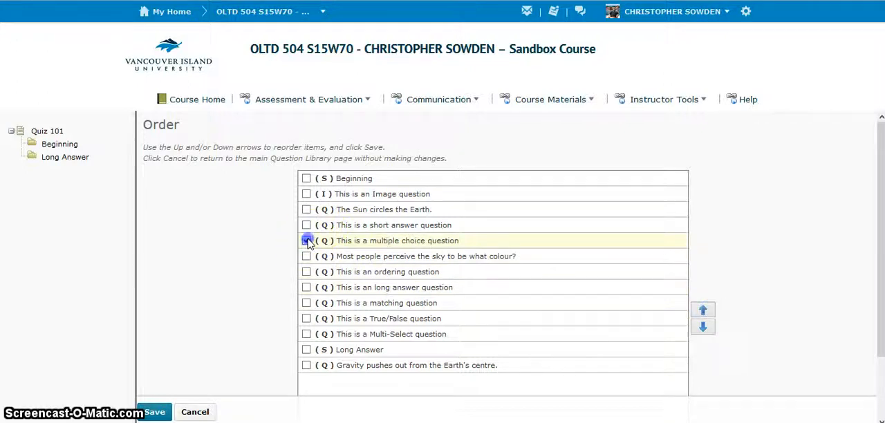
- Move the Multi-Select question one place down and the Long Answer section up to directly above the long answer question
{"action": "left_click", "coordinate": [307, 334]}
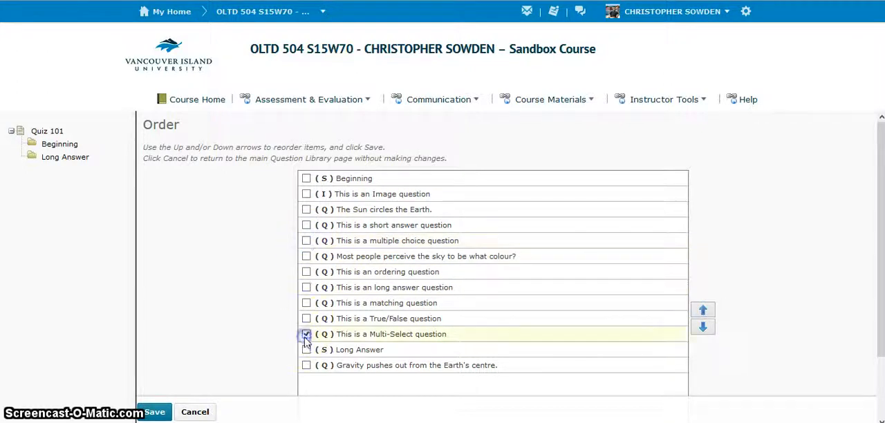
{"action": "left_click", "coordinate": [704, 330]}
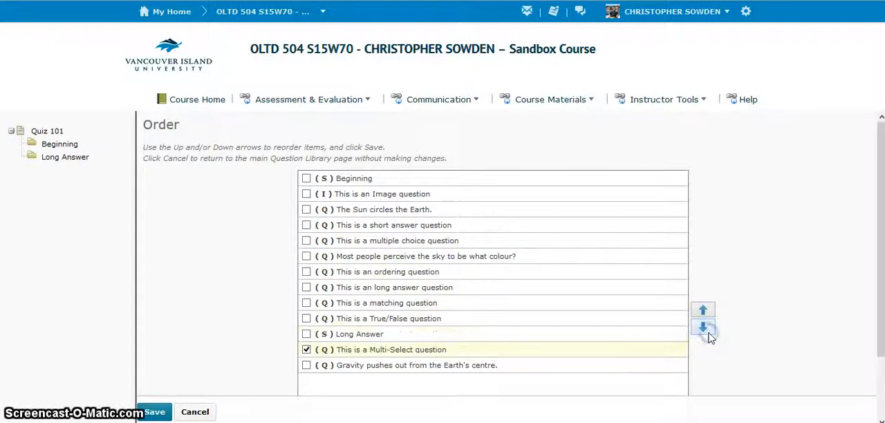
{"action": "left_click", "coordinate": [306, 334]}
{"action": "left_click", "coordinate": [307, 350]}
{"action": "left_click", "coordinate": [704, 310]}
{"action": "left_click", "coordinate": [703, 311]}
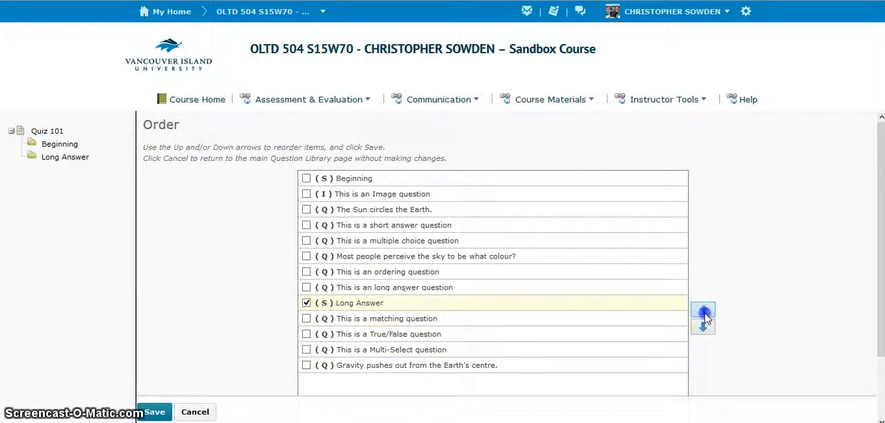
{"action": "left_click", "coordinate": [704, 310]}
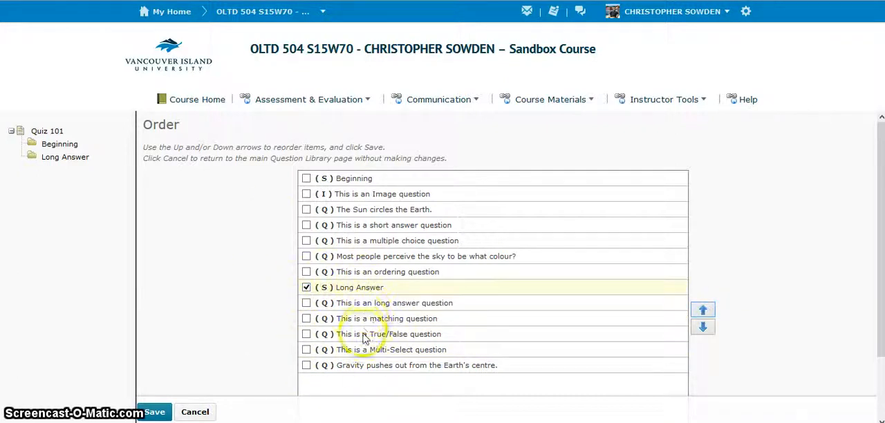
- Select the Beginning section as well and save the new question order
{"action": "left_click", "coordinate": [306, 180]}
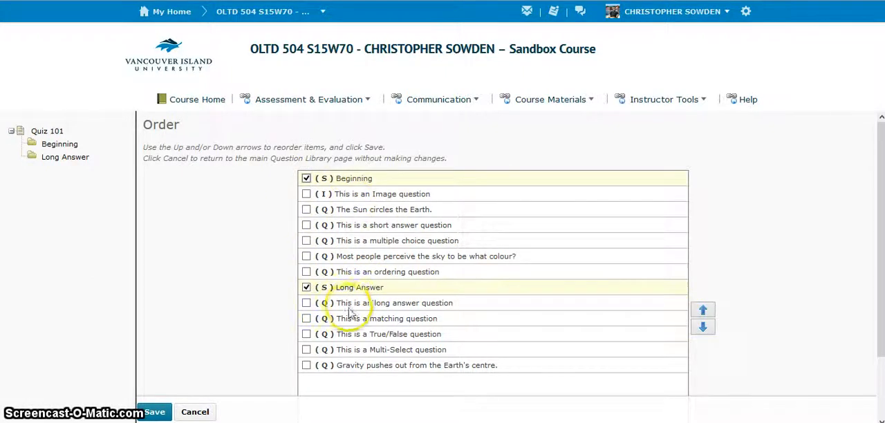
{"action": "scroll", "coordinate": [215, 291], "scroll_direction": "down", "scroll_amount": 1}
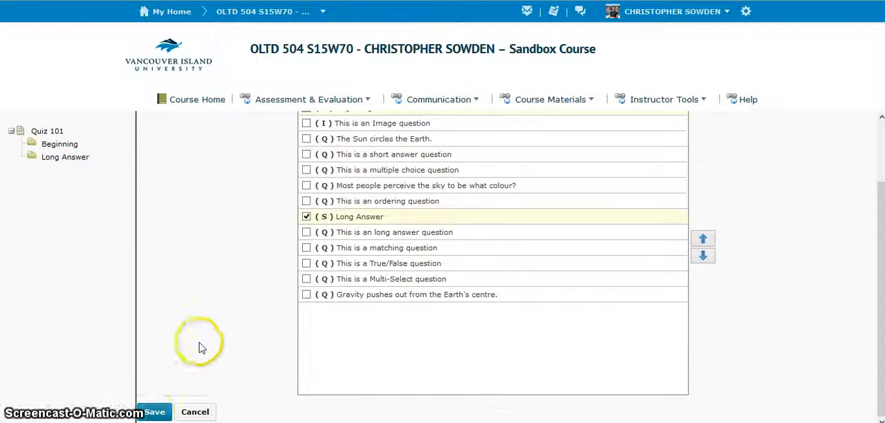
{"action": "left_click", "coordinate": [154, 413]}
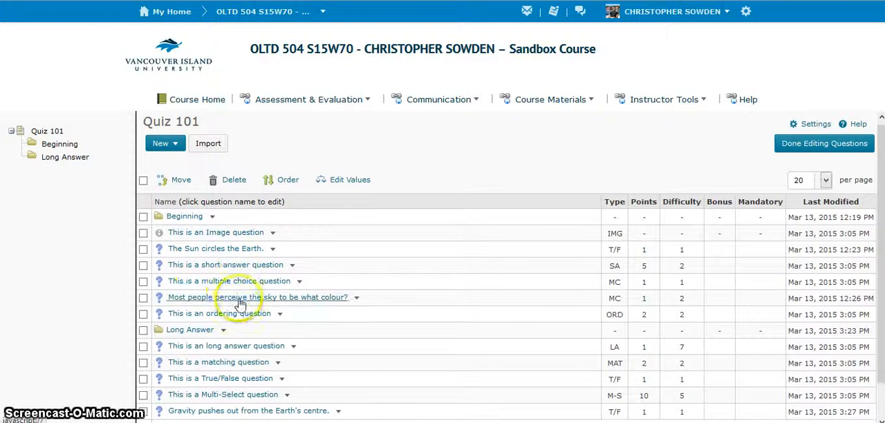
- Review the reordered question list, finish editing the questions and return to the properties of Quiz 101
{"action": "scroll", "coordinate": [213, 374], "scroll_direction": "down", "scroll_amount": 1}
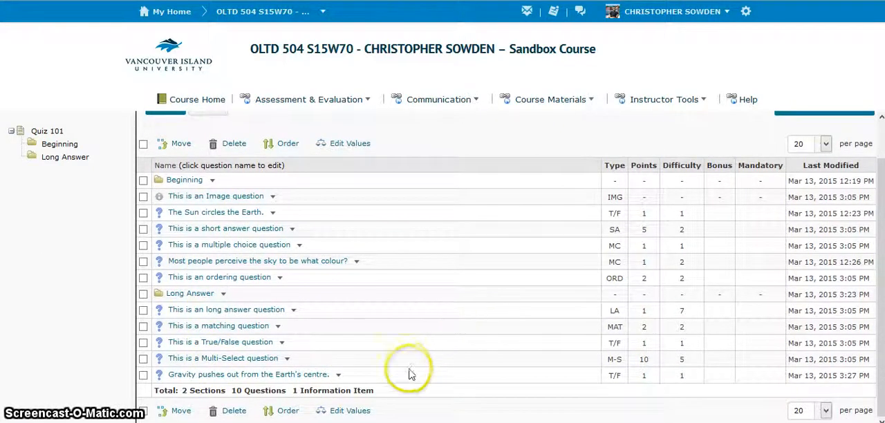
{"action": "scroll", "coordinate": [377, 359], "scroll_direction": "up", "scroll_amount": 1}
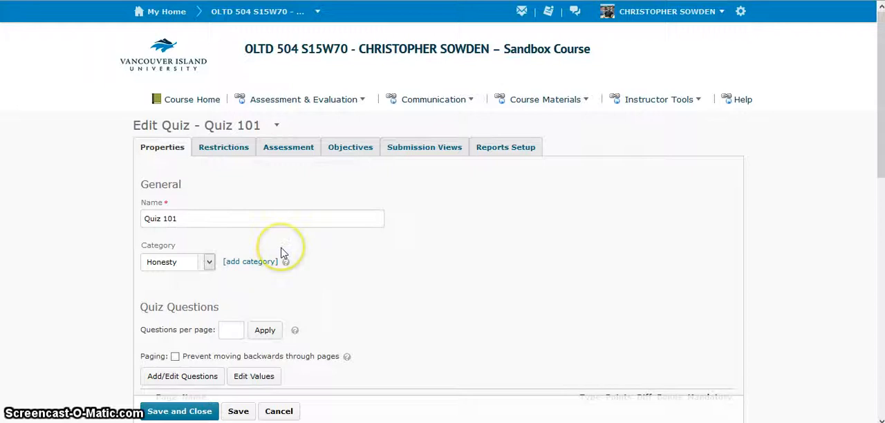
{"action": "scroll", "coordinate": [282, 254], "scroll_direction": "down", "scroll_amount": 2}
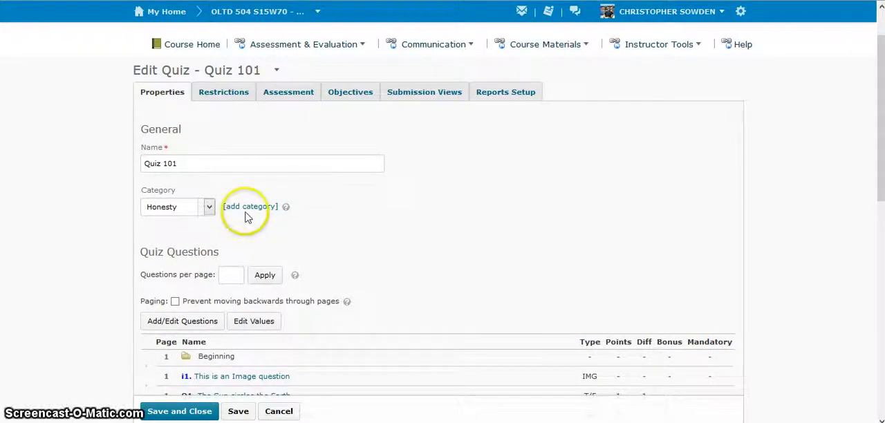
- Examine the quiz's restrictions, including its status, dates, release conditions, timing and special access
{"action": "left_click", "coordinate": [221, 100]}
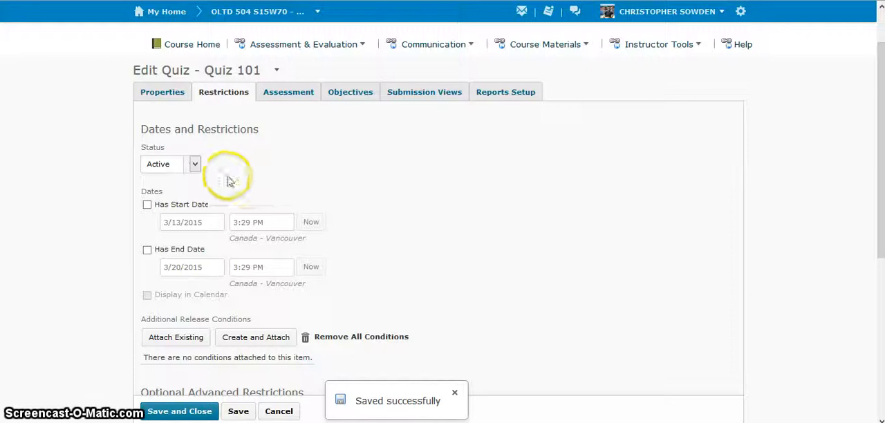
{"action": "scroll", "coordinate": [218, 224], "scroll_direction": "down", "scroll_amount": 1}
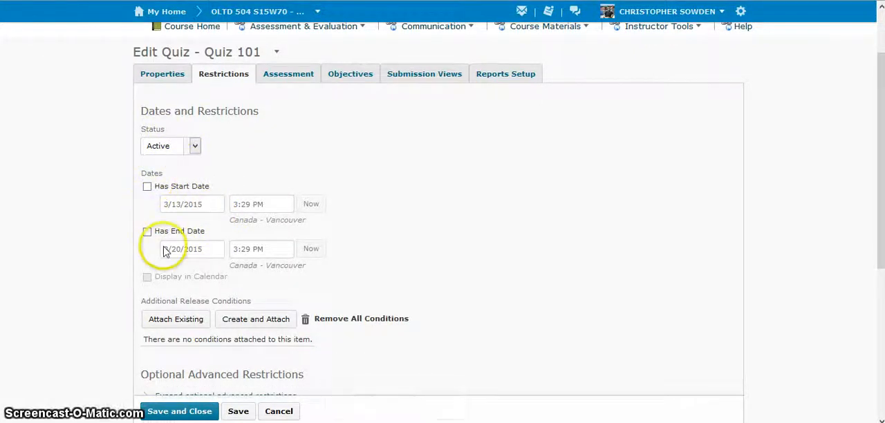
{"action": "scroll", "coordinate": [181, 279], "scroll_direction": "down", "scroll_amount": 1}
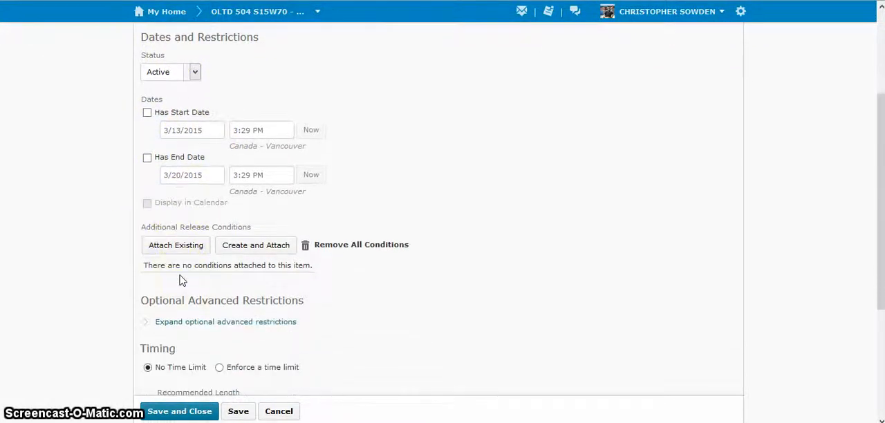
{"action": "scroll", "coordinate": [325, 265], "scroll_direction": "down", "scroll_amount": 2}
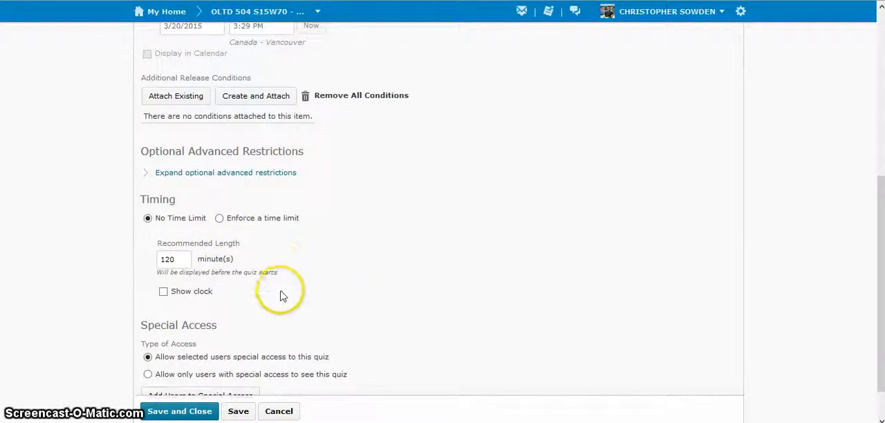
{"action": "scroll", "coordinate": [250, 244], "scroll_direction": "down", "scroll_amount": 1}
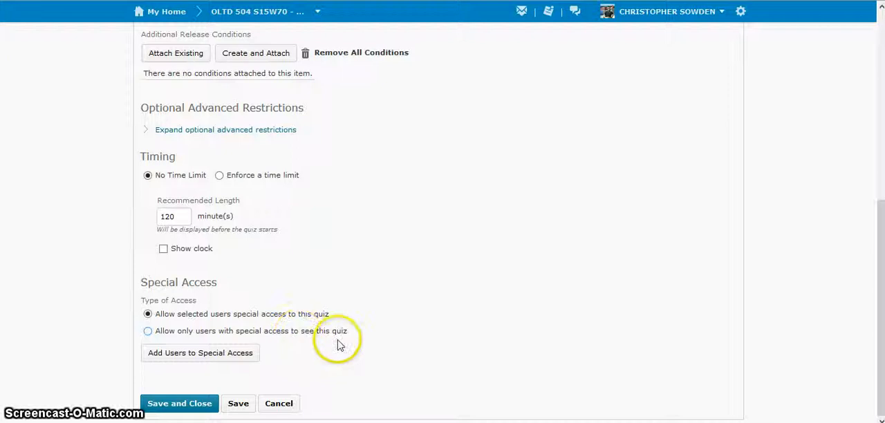
{"action": "scroll", "coordinate": [211, 349], "scroll_direction": "up", "scroll_amount": 3}
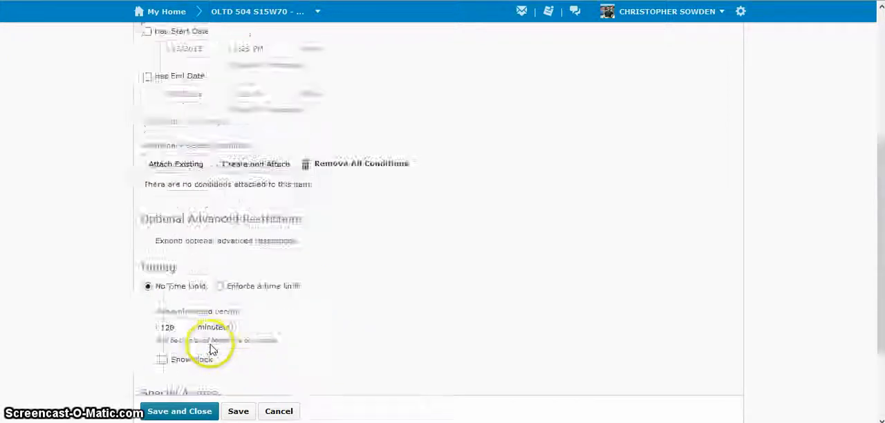
{"action": "scroll", "coordinate": [211, 350], "scroll_direction": "up", "scroll_amount": 5}
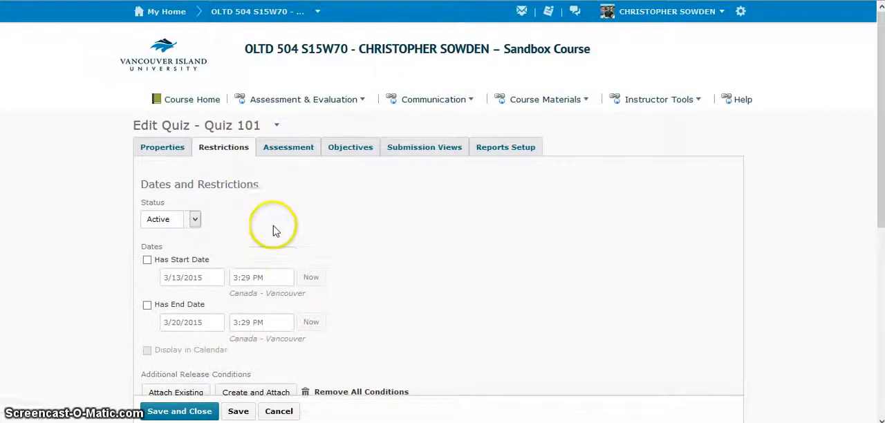
- Examine the quiz's assessment settings, including automatic grading, grade item, rubrics, attempts allowed and overall grade calculation
{"action": "left_click", "coordinate": [280, 154]}
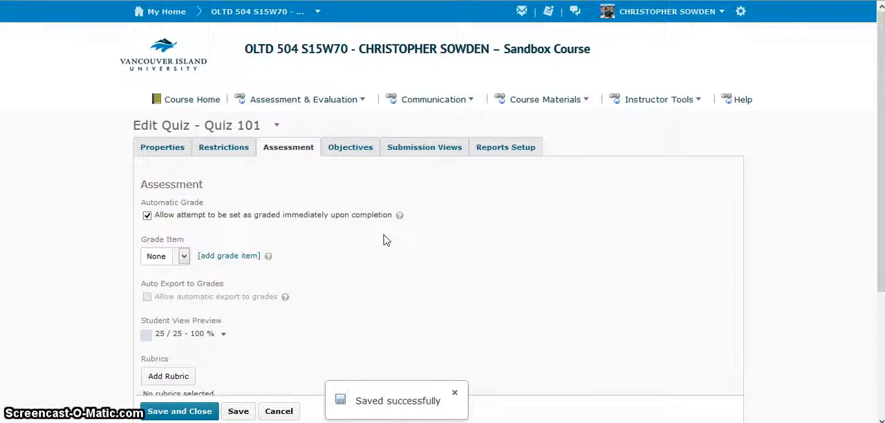
{"action": "scroll", "coordinate": [384, 241], "scroll_direction": "down", "scroll_amount": 3}
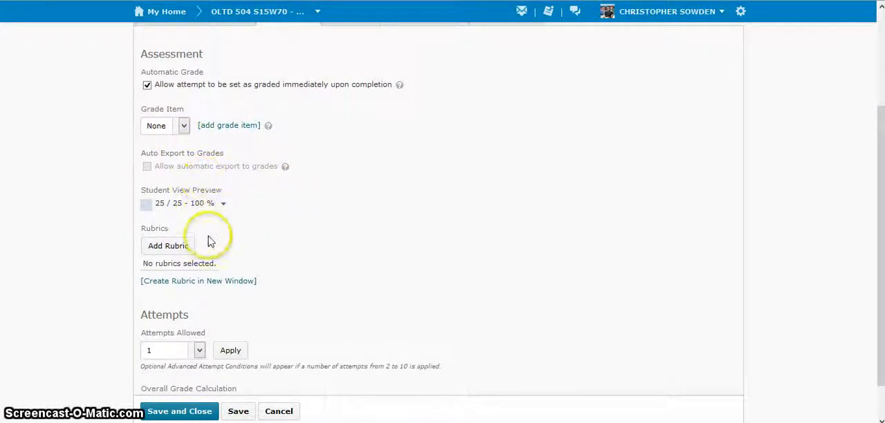
{"action": "scroll", "coordinate": [210, 241], "scroll_direction": "down", "scroll_amount": 1}
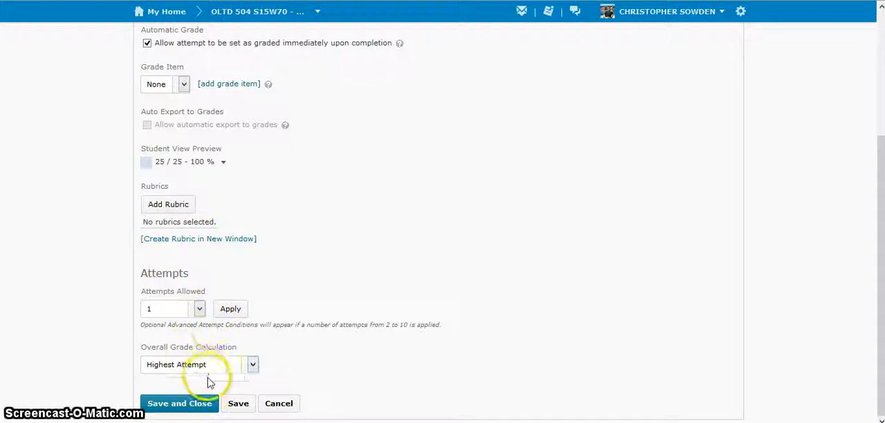
{"action": "scroll", "coordinate": [224, 381], "scroll_direction": "up", "scroll_amount": 3}
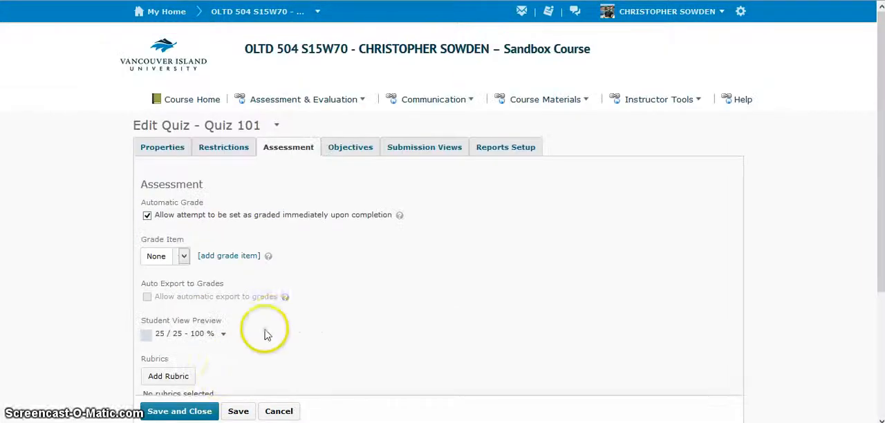